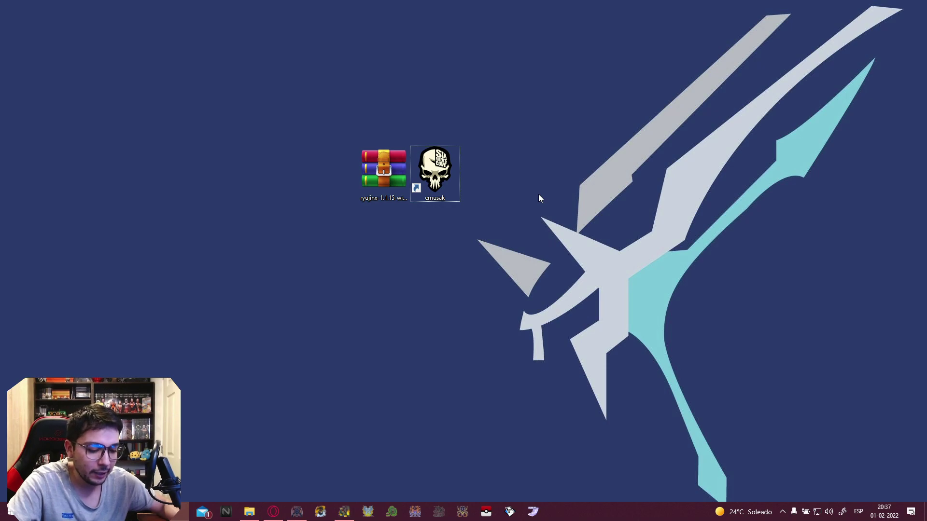
pyautogui.click(294, 515)
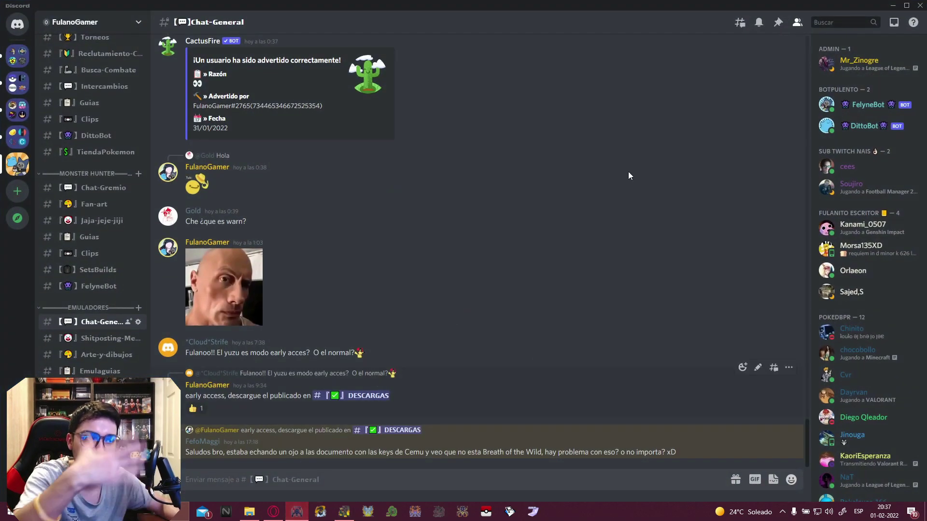
pyautogui.click(893, 6)
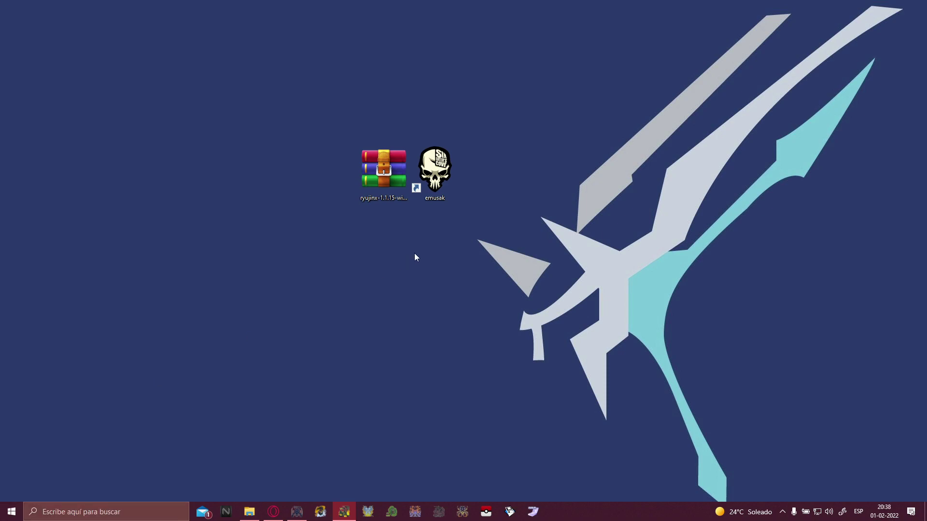
pyautogui.moveTo(271, 99); pyautogui.dragTo(435, 174)
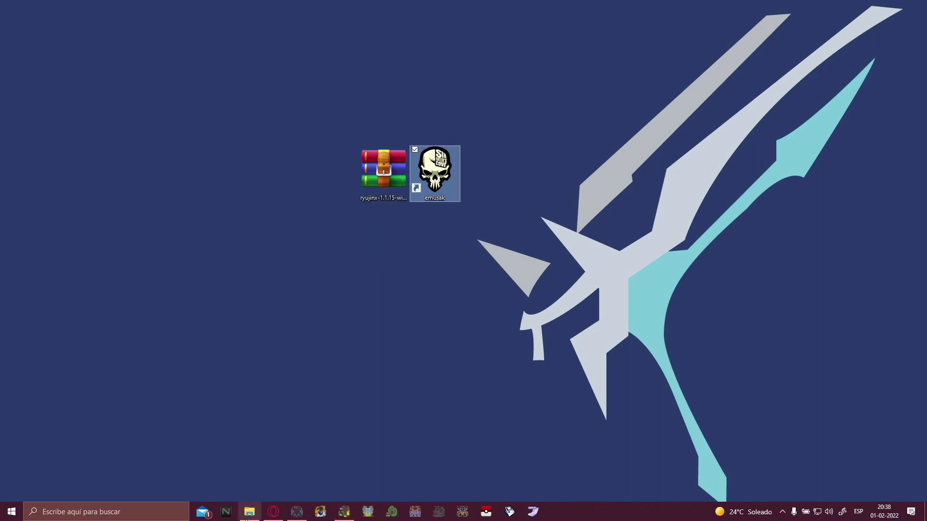
pyautogui.click(383, 184)
# Switch to the Opera browser, search Google for "ryujinx" and open the download page of the official ryujinx.org site
pyautogui.click(273, 511)
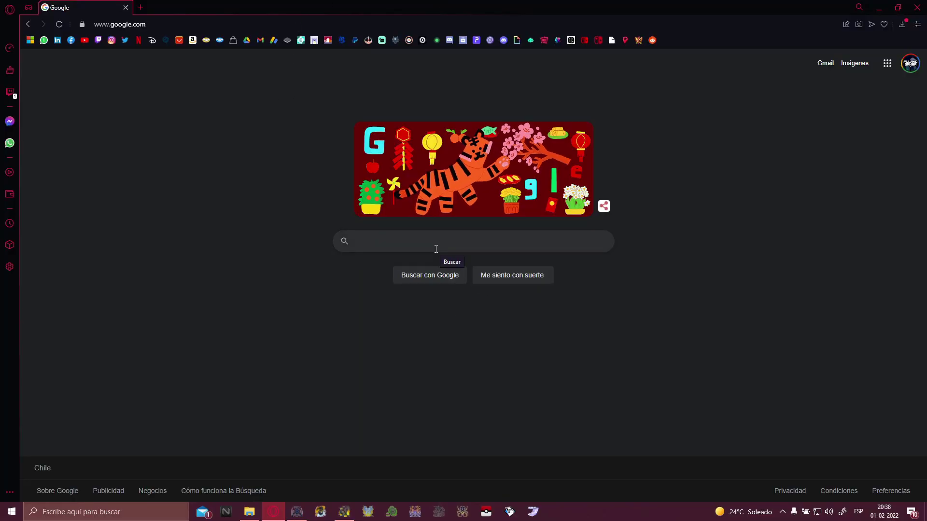
pyautogui.write('ryujinx')
pyautogui.press('Return')
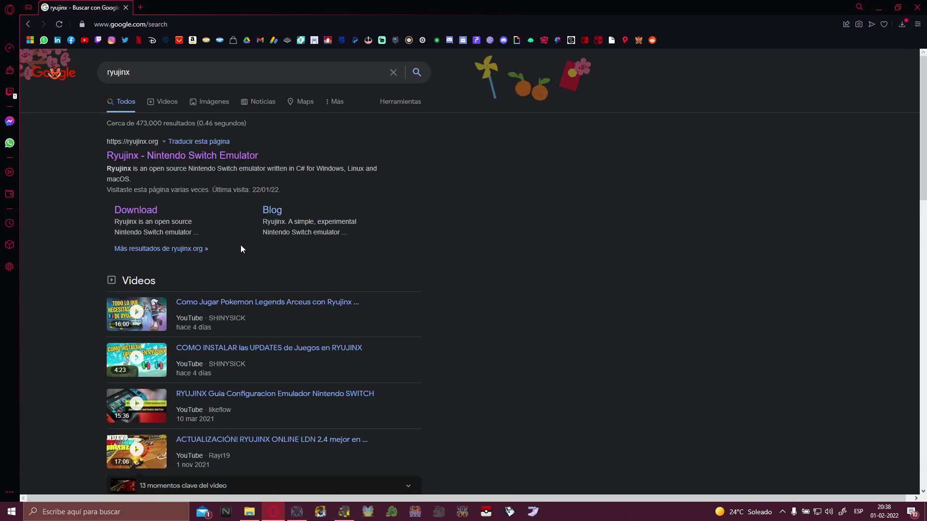
pyautogui.click(159, 157)
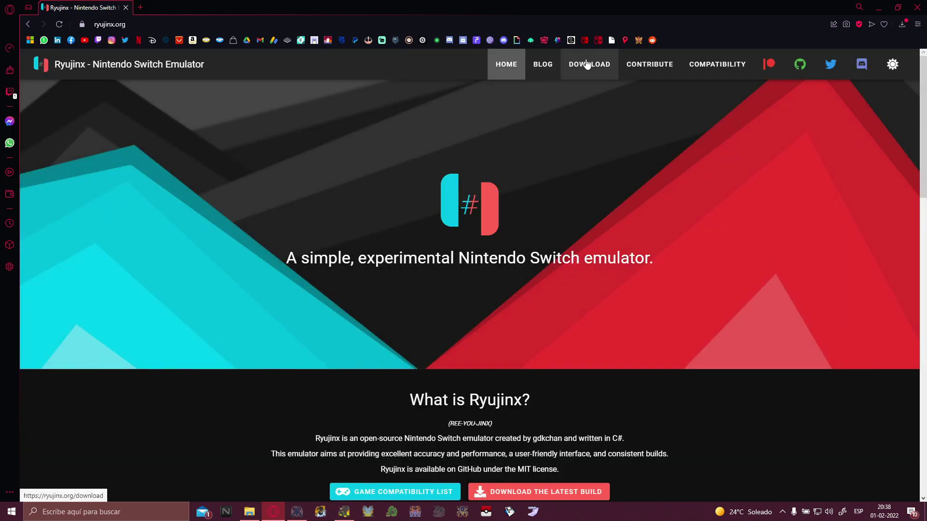
pyautogui.click(587, 64)
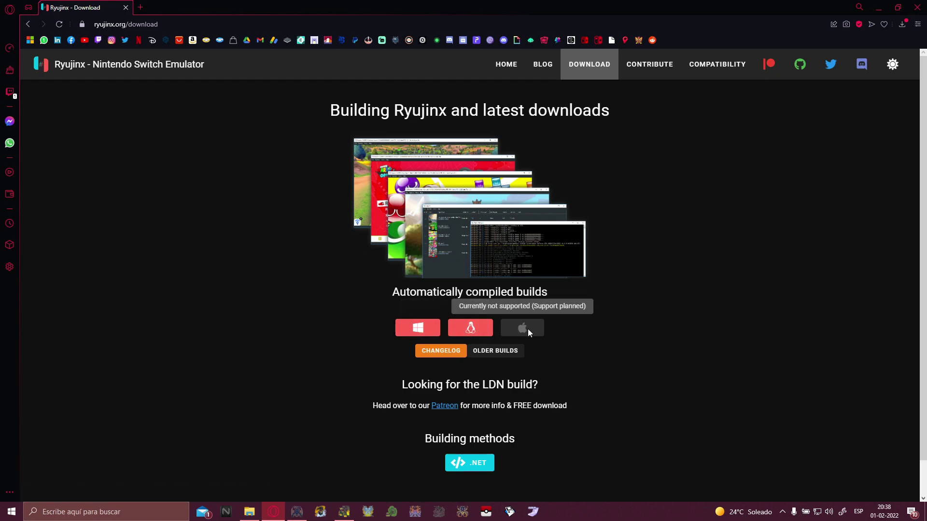
pyautogui.click(411, 331)
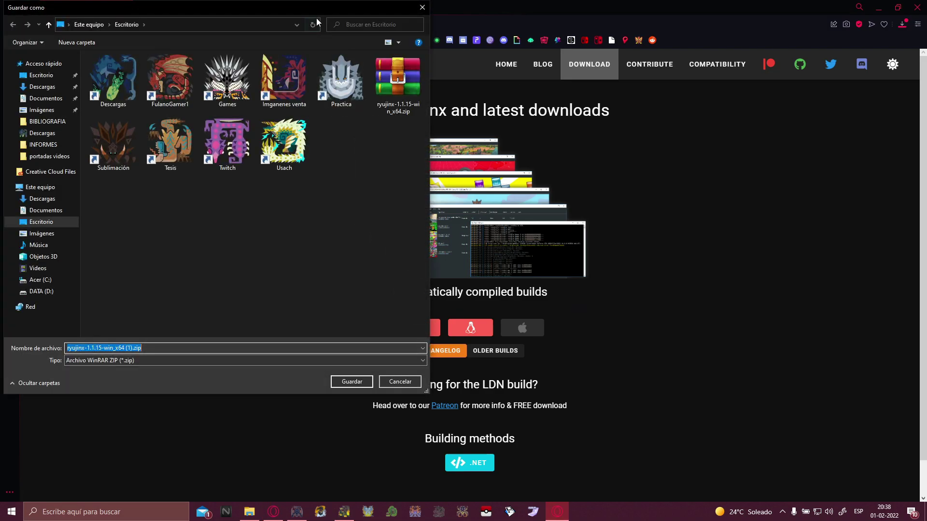
pyautogui.moveTo(310, 10); pyautogui.dragTo(418, 54)
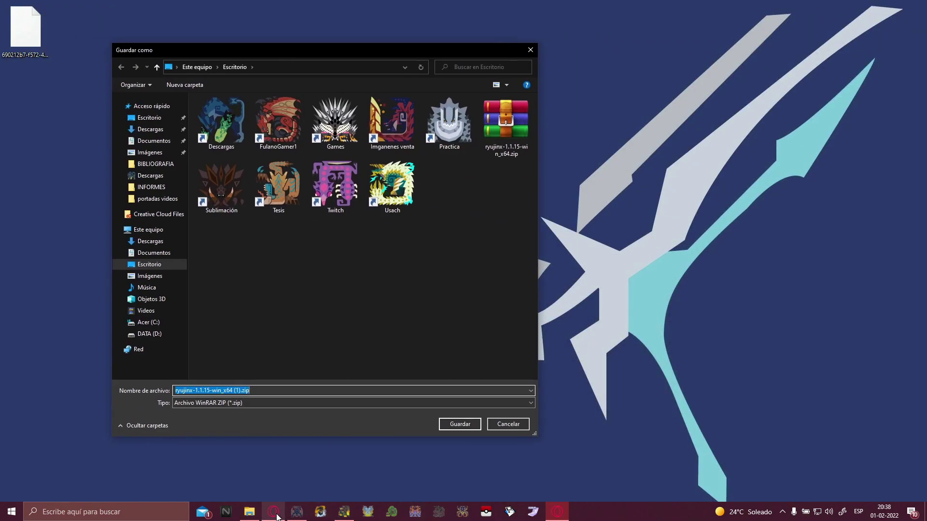
pyautogui.click(530, 49)
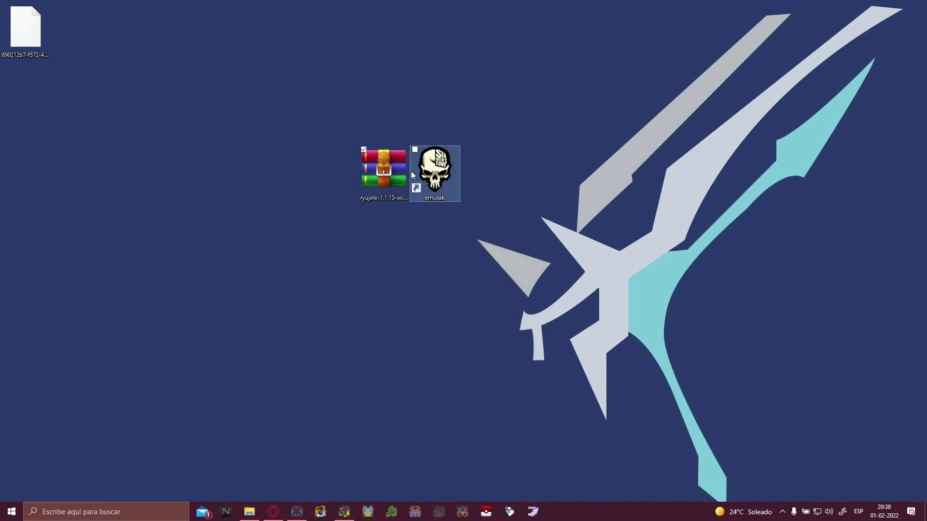
pyautogui.click(273, 511)
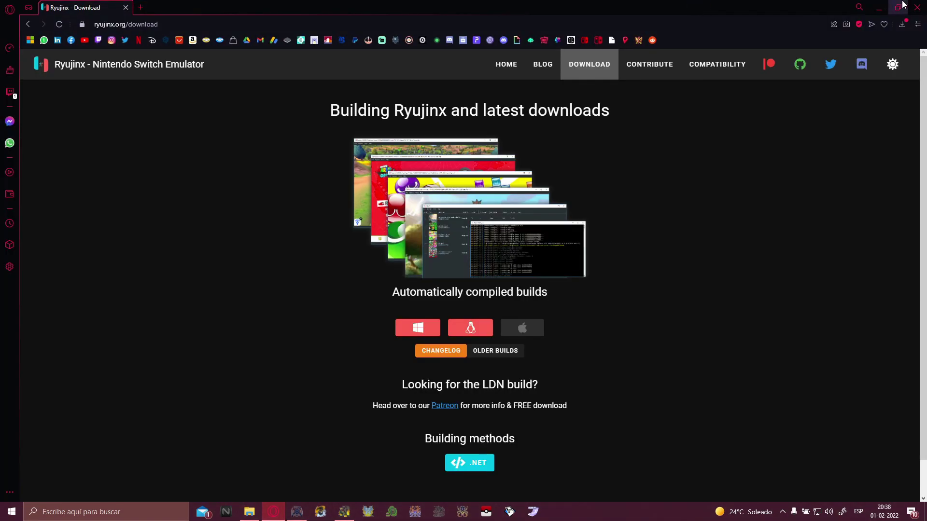
pyautogui.press('super+d')
# Extract the publish folder from the ryujinx-1.1.15-win_x64.zip archive to the desktop and close the archive
pyautogui.doubleClick(381, 163)
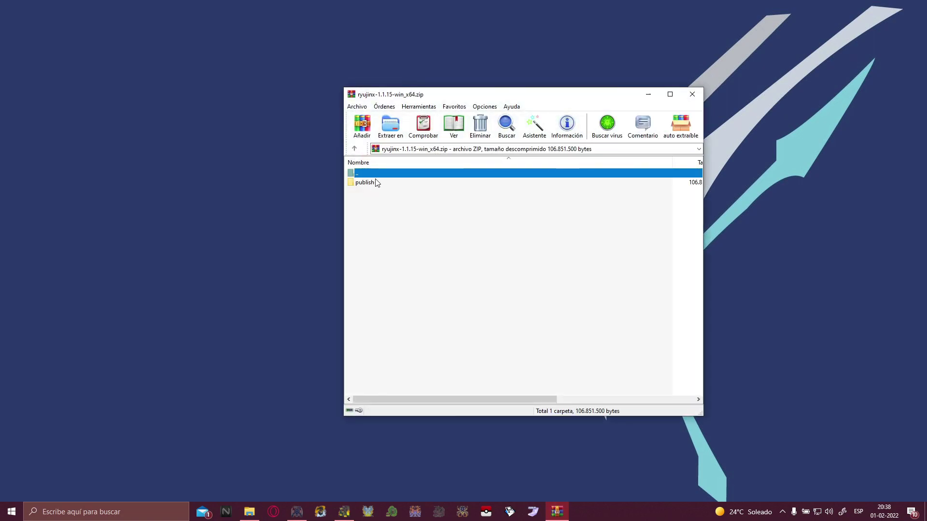
pyautogui.moveTo(366, 187); pyautogui.dragTo(155, 198)
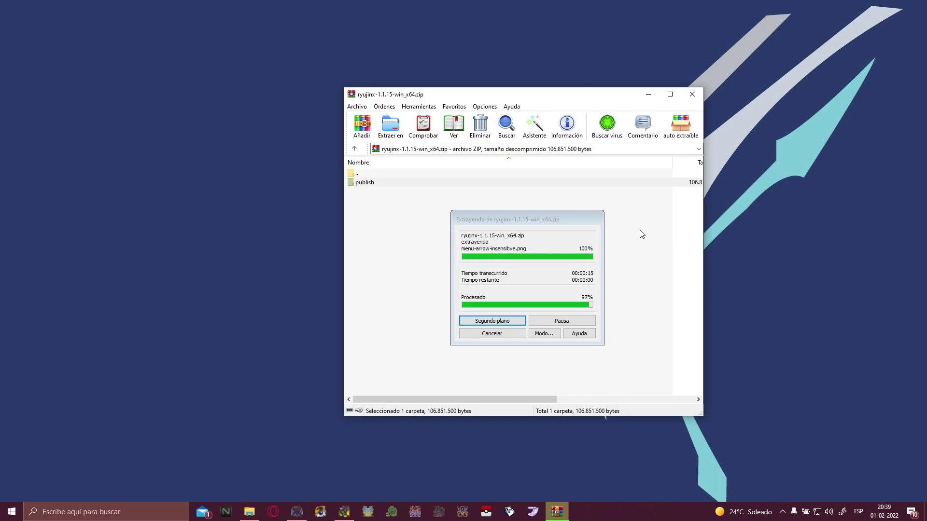
pyautogui.click(693, 95)
# Place the publish folder and the emusak shortcut side by side below the archive, and view the folder's contents
pyautogui.moveTo(386, 261); pyautogui.dragTo(395, 245)
pyautogui.moveTo(442, 181); pyautogui.dragTo(444, 255)
pyautogui.click(385, 253)
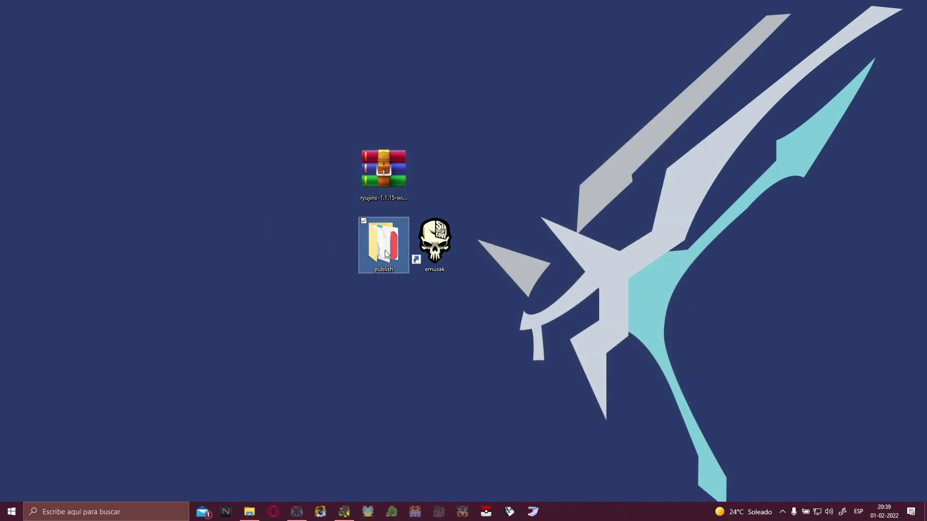
pyautogui.doubleClick(386, 255)
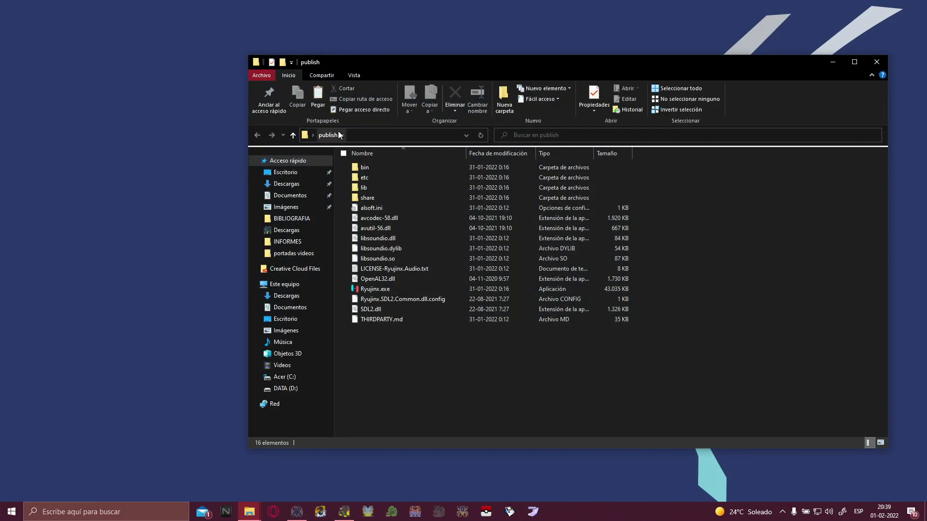
pyautogui.click(876, 61)
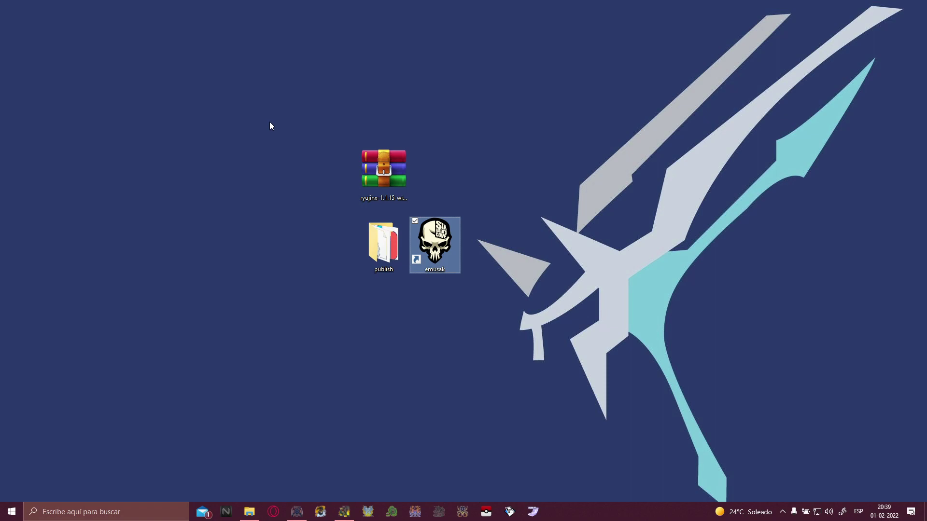
# Switch to Discord and examine the game posts in the JUEGOS channel of the FulanoGamer server
pyautogui.click(297, 512)
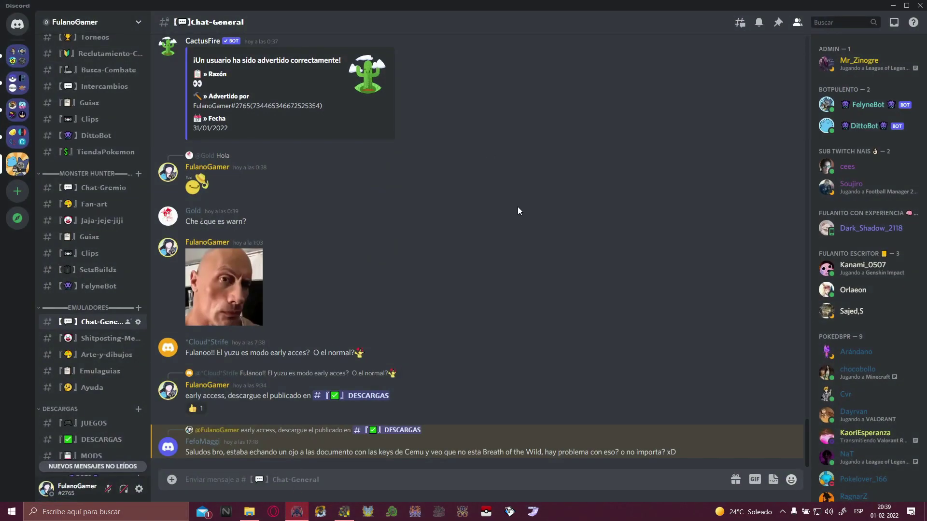
pyautogui.scroll(-3, 99, 317)
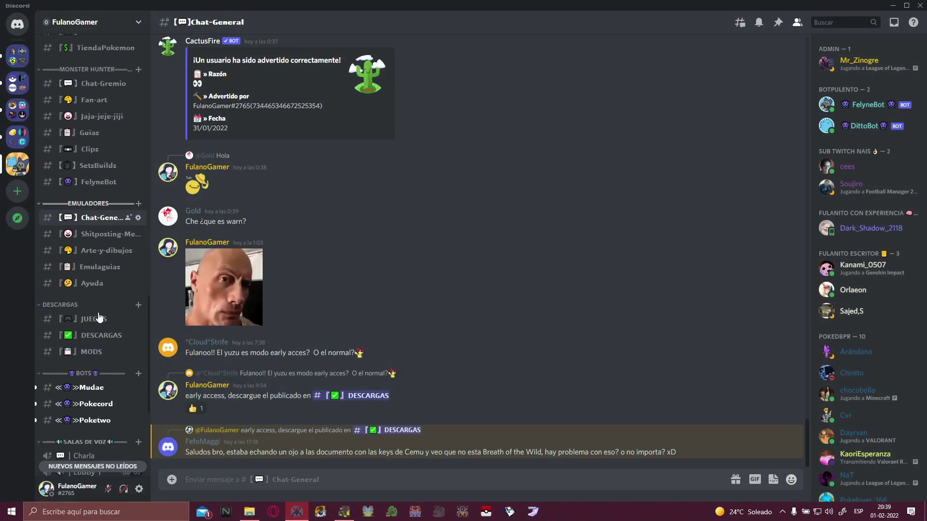
pyautogui.scroll(-1, 99, 317)
pyautogui.scroll(3, 86, 264)
pyautogui.scroll(-4, 92, 314)
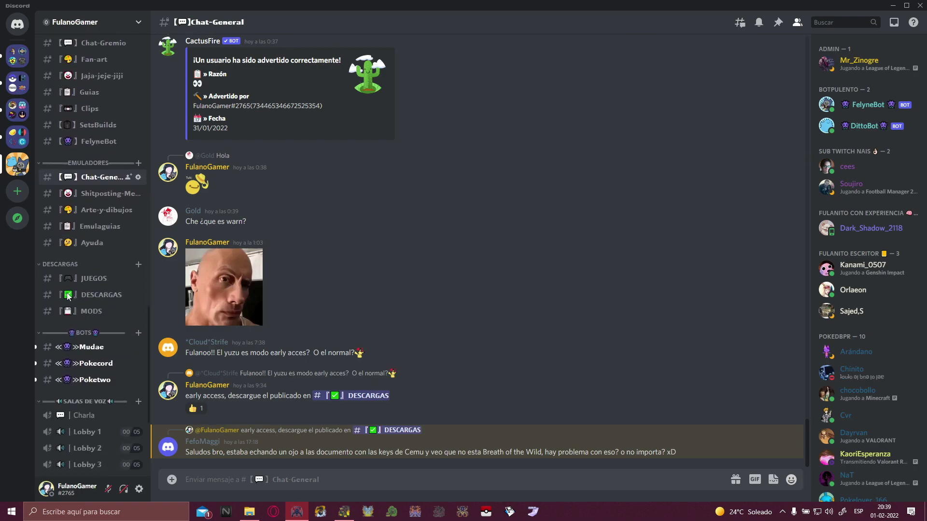
pyautogui.click(79, 284)
pyautogui.scroll(15, 419, 361)
pyautogui.scroll(15, 552, 368)
pyautogui.scroll(20, 552, 365)
pyautogui.scroll(-10, 335, 343)
pyautogui.scroll(-4, 97, 242)
pyautogui.scroll(2, 99, 224)
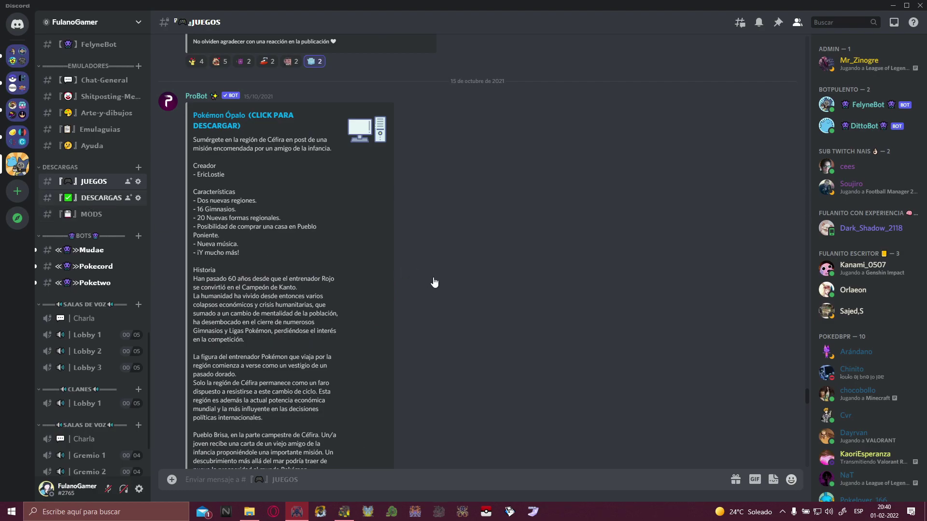
# Examine the Ryujinx, Emusak and Yuzu posts with their download links in the DESCARGAS channel
pyautogui.hotkey('alt', 'Down')
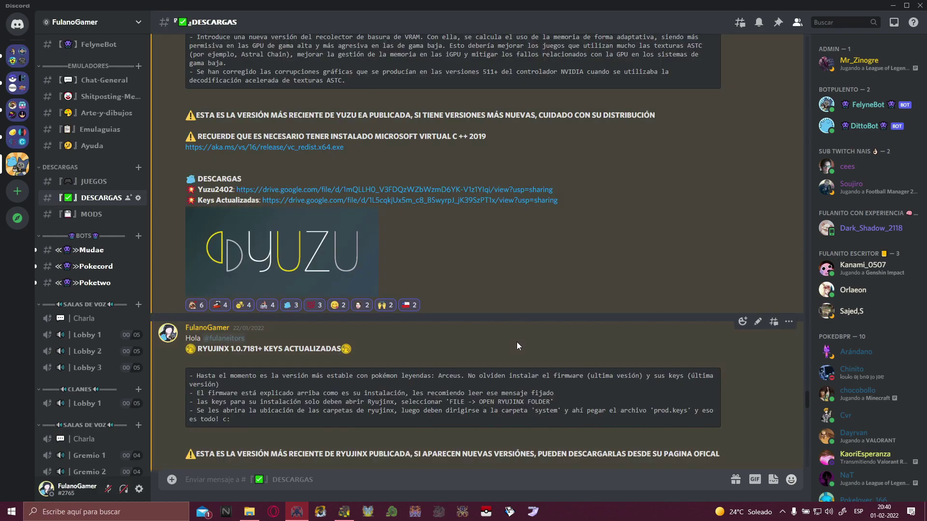
pyautogui.scroll(6, 516, 342)
pyautogui.scroll(-10, 516, 342)
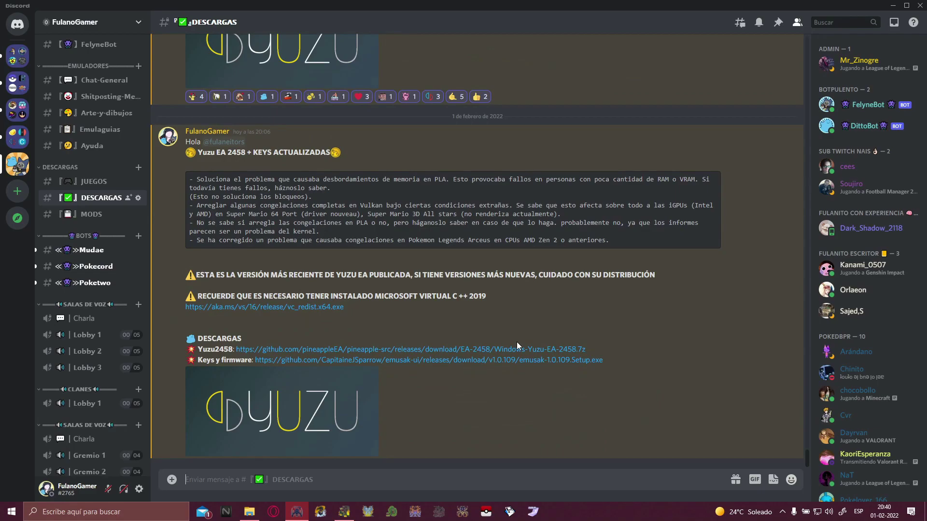
pyautogui.scroll(10, 540, 296)
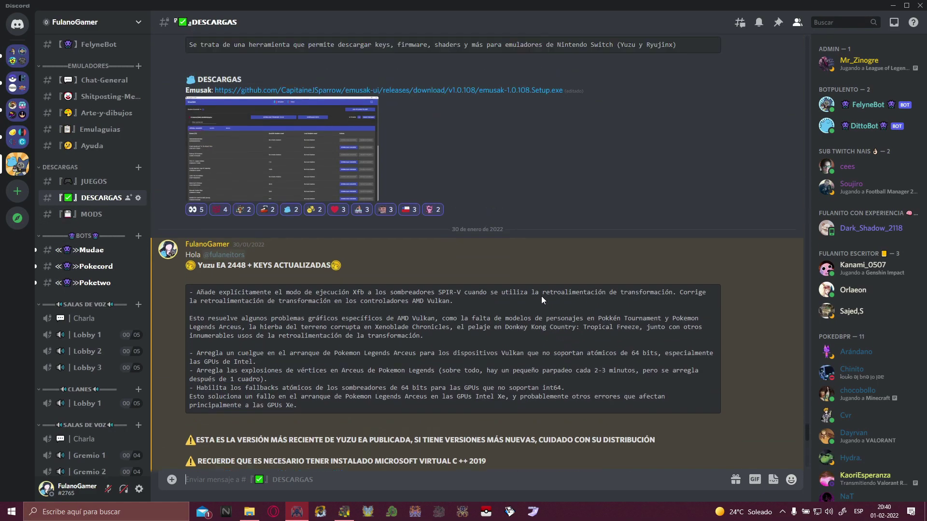
pyautogui.scroll(6, 536, 306)
pyautogui.scroll(-5, 349, 302)
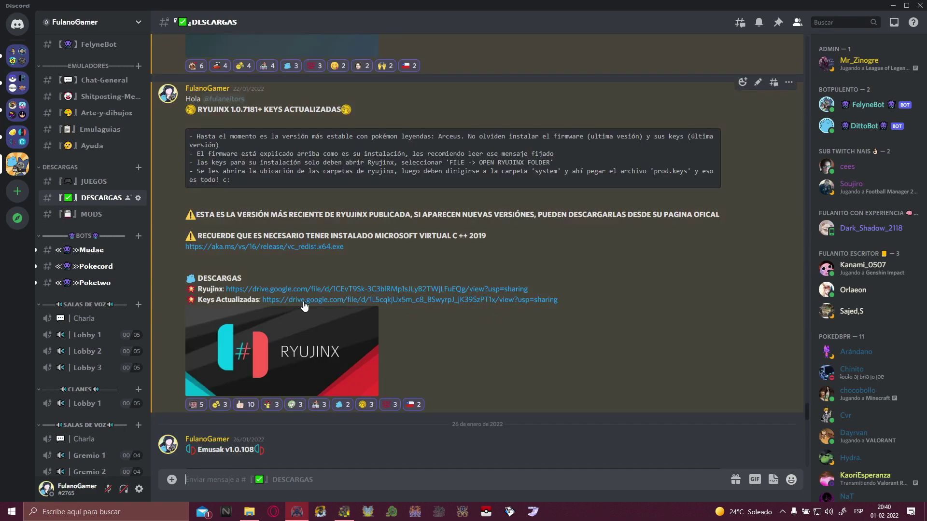
pyautogui.scroll(-10, 423, 273)
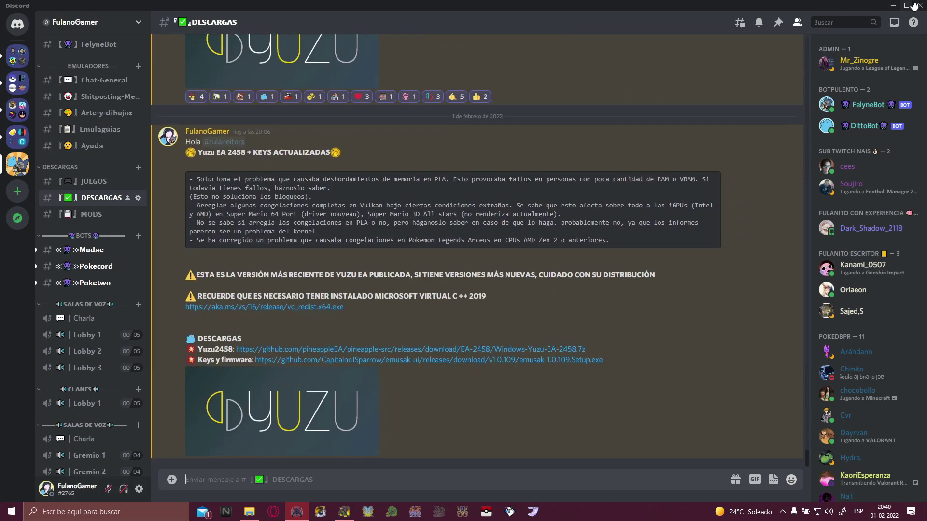
# View the Verificacion and Roles channels for the server's access instructions, and close Discord
pyautogui.scroll(3, 102, 280)
pyautogui.scroll(3, 101, 276)
pyautogui.scroll(8, 92, 369)
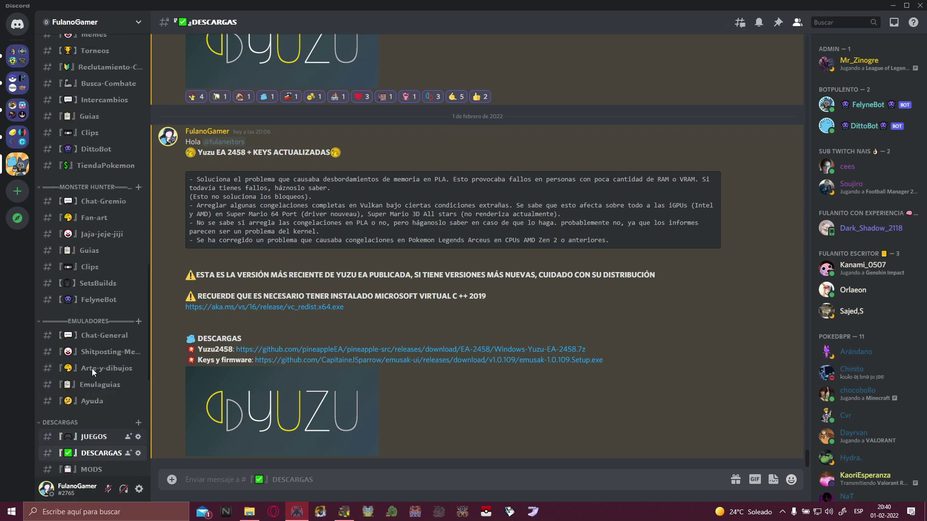
pyautogui.scroll(7, 92, 368)
pyautogui.click(94, 245)
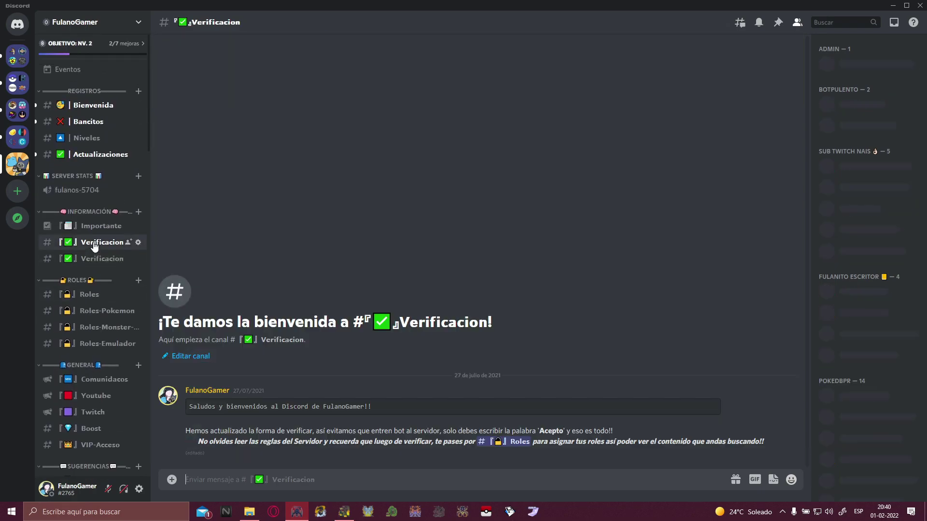
pyautogui.click(90, 295)
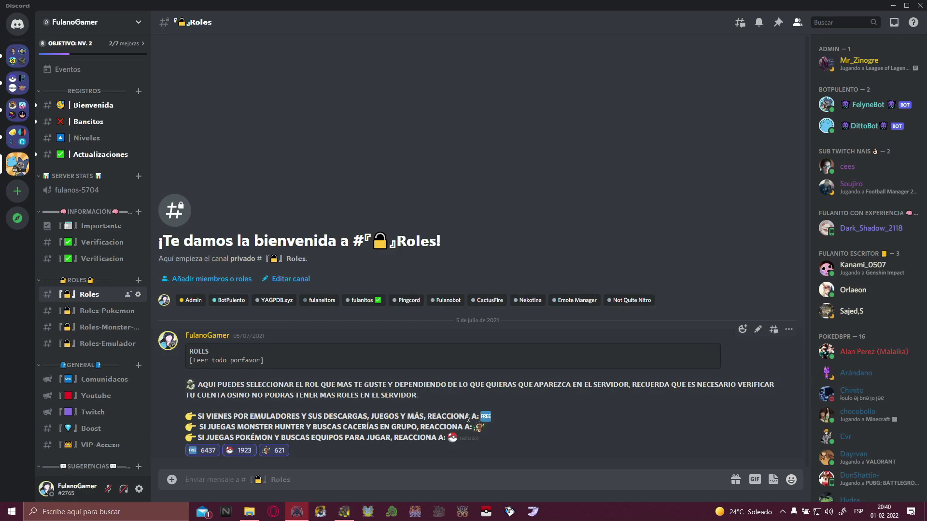
pyautogui.click(919, 6)
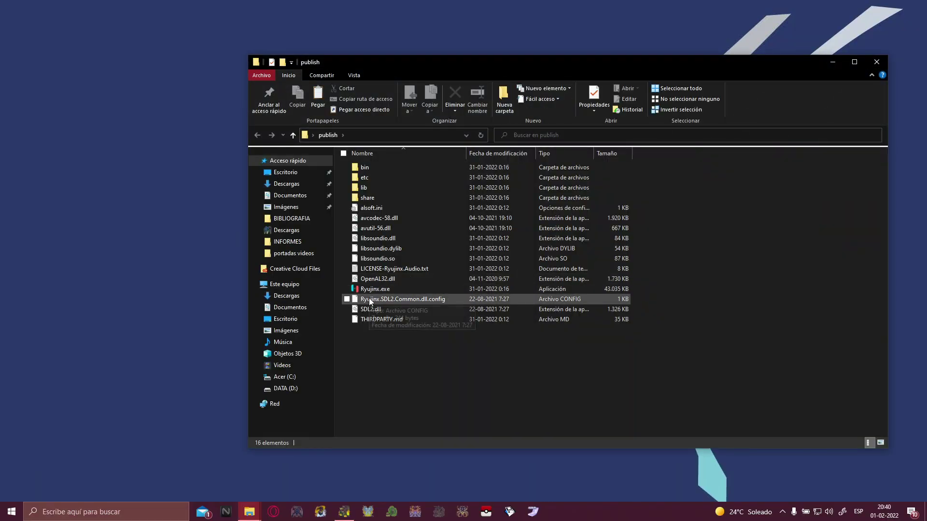
# Launch Ryujinx.exe from the publish folder and move its console window towards the desktop's upper-left corner
pyautogui.click(375, 289)
pyautogui.doubleClick(375, 290)
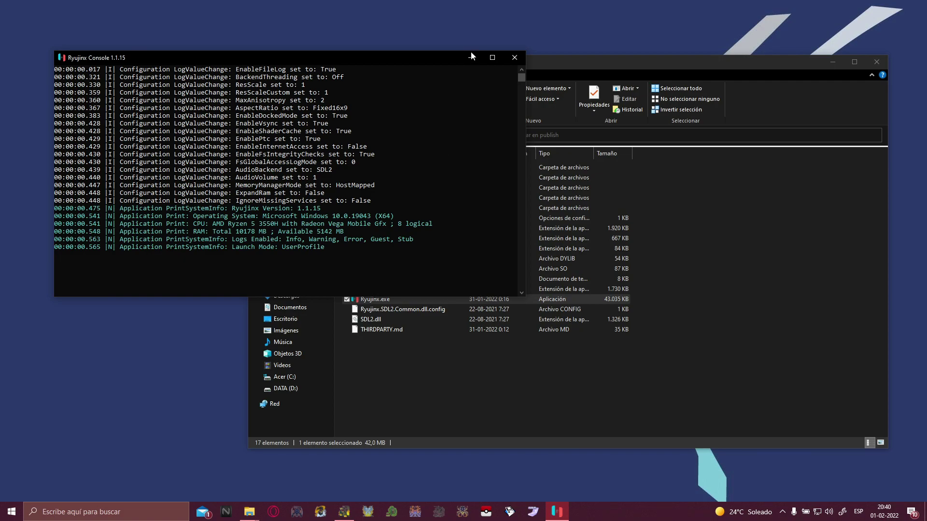
pyautogui.moveTo(357, 57)
pyautogui.mouseDown()
pyautogui.moveTo(545, 53)
pyautogui.moveTo(419, 48)
pyautogui.moveTo(405, 37)
pyautogui.moveTo(330, 43)
pyautogui.moveTo(339, 56)
pyautogui.mouseUp()
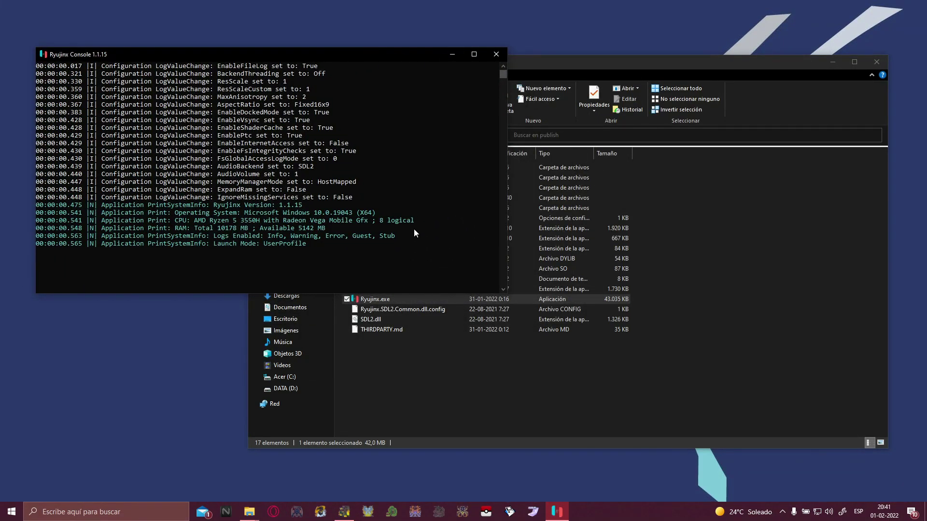
pyautogui.moveTo(139, 56)
pyautogui.mouseDown()
pyautogui.moveTo(185, 96)
pyautogui.moveTo(129, 28)
pyautogui.moveTo(156, 28)
pyautogui.moveTo(139, 56)
pyautogui.moveTo(92, 45)
pyautogui.moveTo(128, 46)
pyautogui.mouseUp()
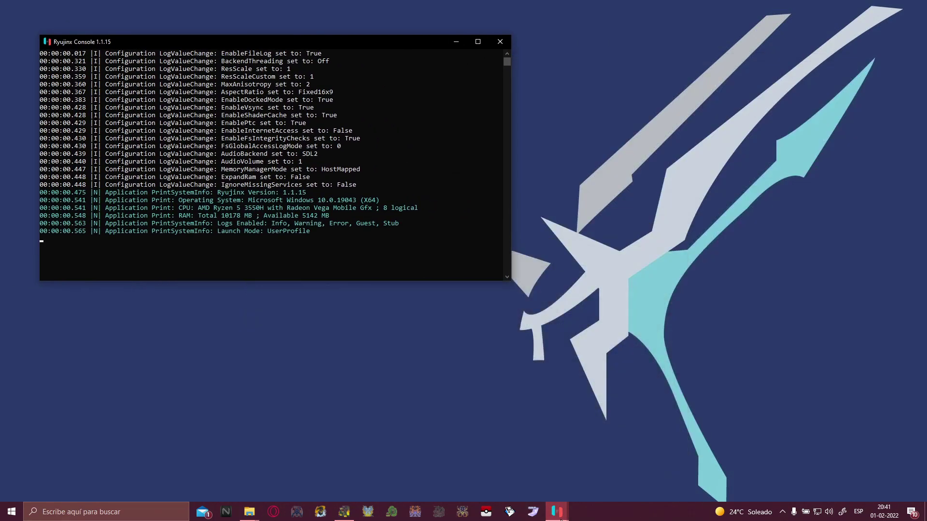
# Bring up the Ryujinx main window at its normal size and examine the list of loaded games
pyautogui.moveTo(557, 510)
pyautogui.click(592, 474)
pyautogui.moveTo(471, 77)
pyautogui.mouseDown()
pyautogui.moveTo(431, 97)
pyautogui.moveTo(468, 82)
pyautogui.mouseUp()
pyautogui.click(739, 78)
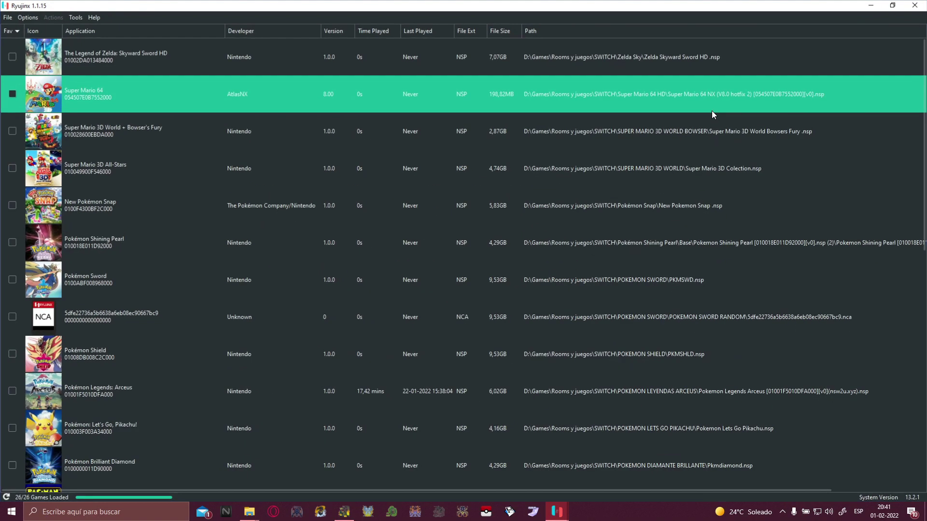
pyautogui.click(893, 7)
pyautogui.scroll(-10, 368, 291)
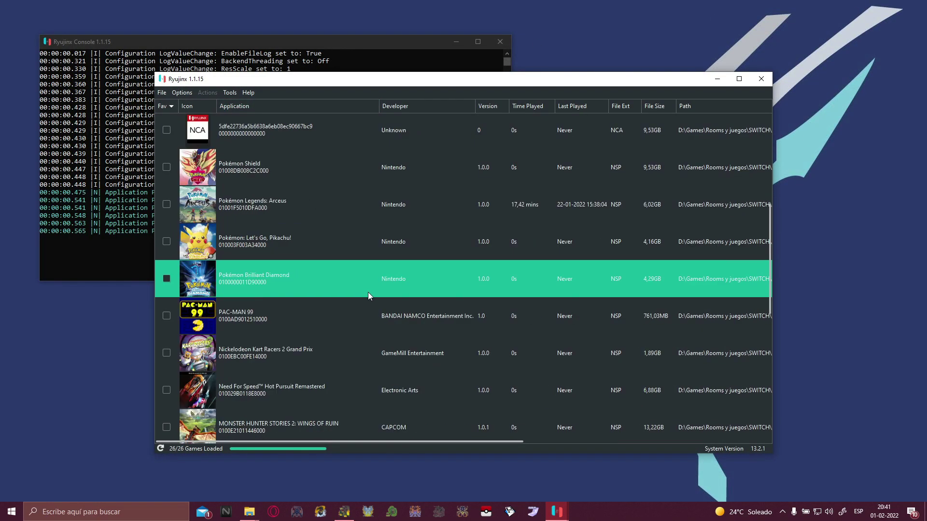
pyautogui.scroll(10, 320, 310)
pyautogui.scroll(-10, 323, 331)
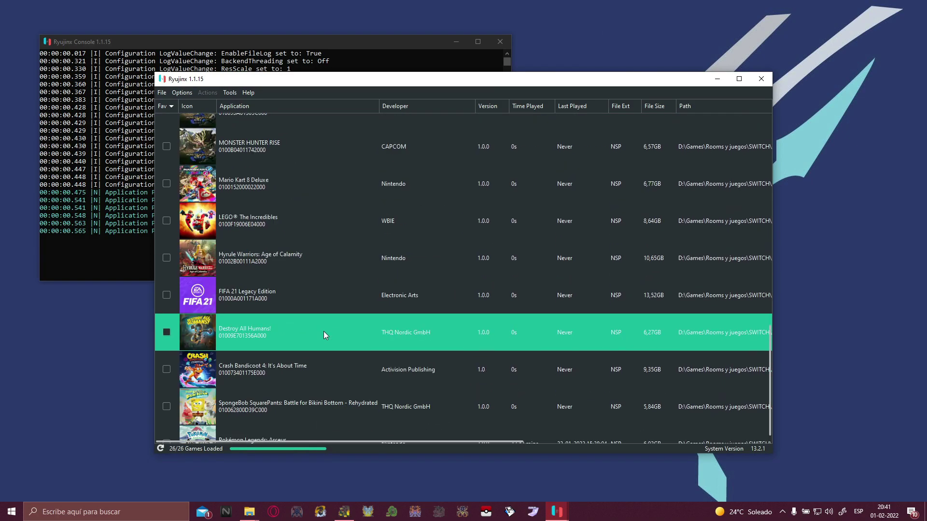
# Return to the start of the game list and close Ryujinx along with its console window
pyautogui.scroll(10, 324, 331)
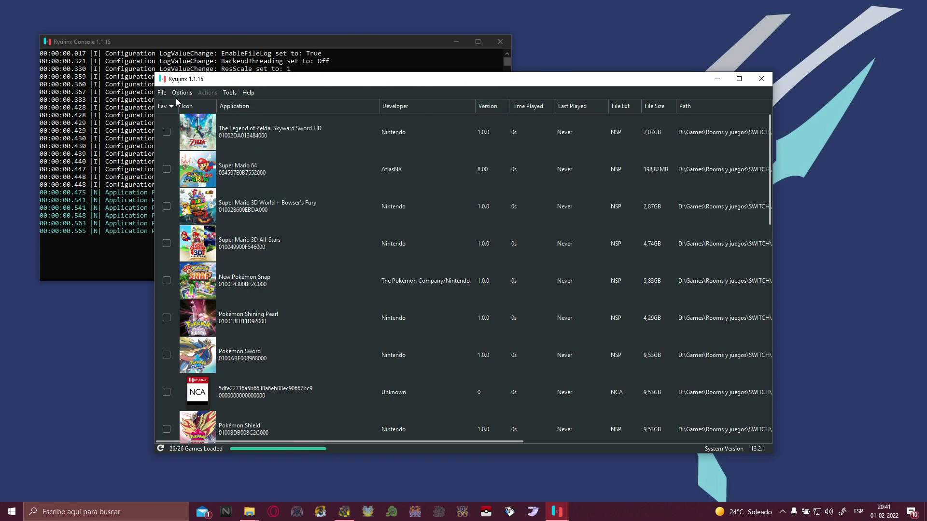
pyautogui.moveTo(551, 88); pyautogui.dragTo(577, 89)
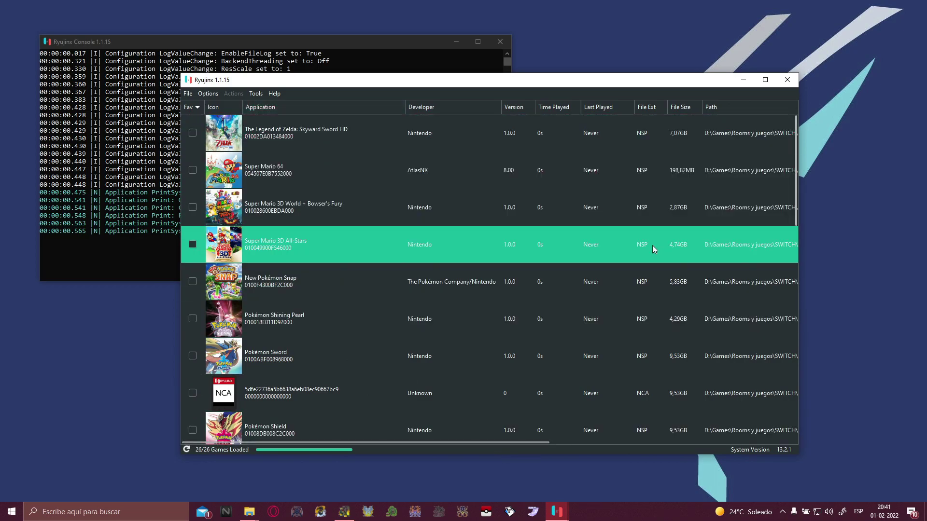
pyautogui.click(500, 42)
pyautogui.click(500, 42)
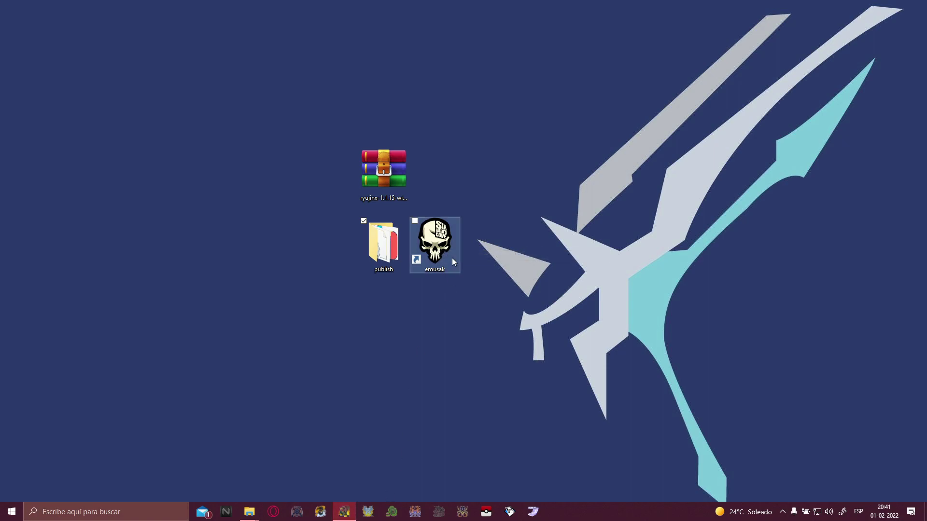
# Launch EmuSAK from the desktop and show its Ryujinx section with the OpenGL shaders list
pyautogui.doubleClick(440, 244)
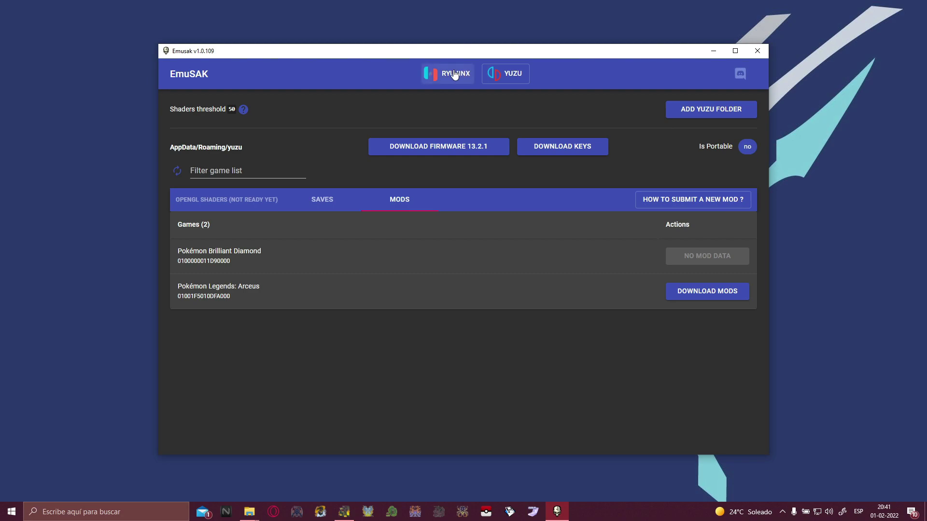
pyautogui.click(453, 80)
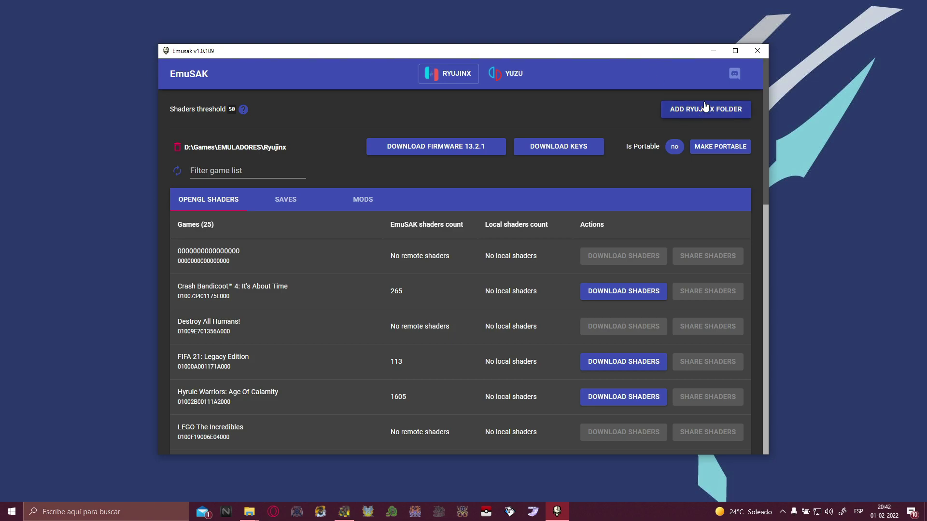
pyautogui.moveTo(562, 52); pyautogui.dragTo(541, 314)
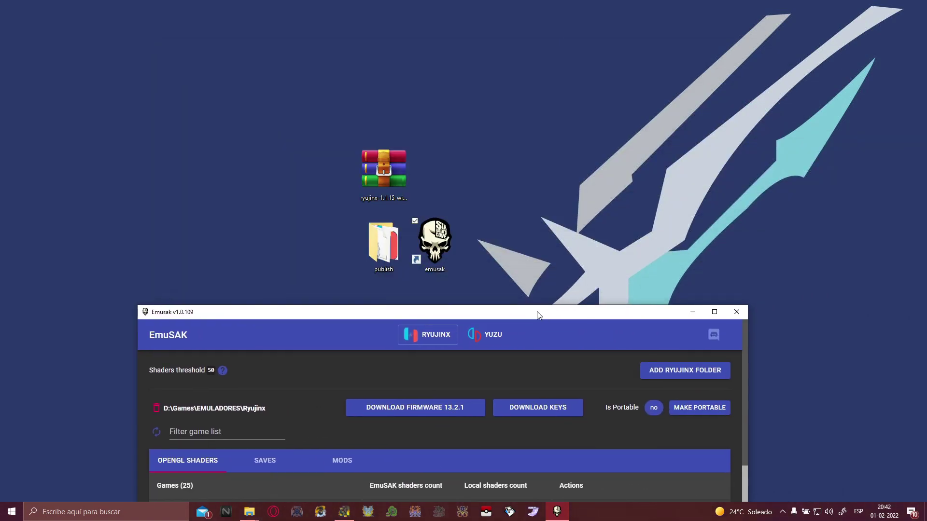
pyautogui.moveTo(474, 315); pyautogui.dragTo(505, 68)
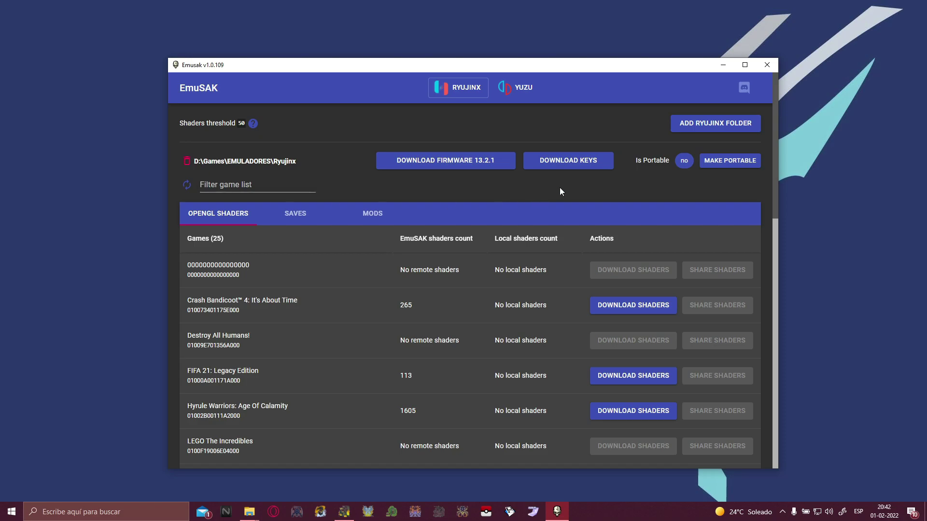
# Show the folder selection for adding a Ryujinx folder, dismiss it without choosing one, and close EmuSAK
pyautogui.click(712, 131)
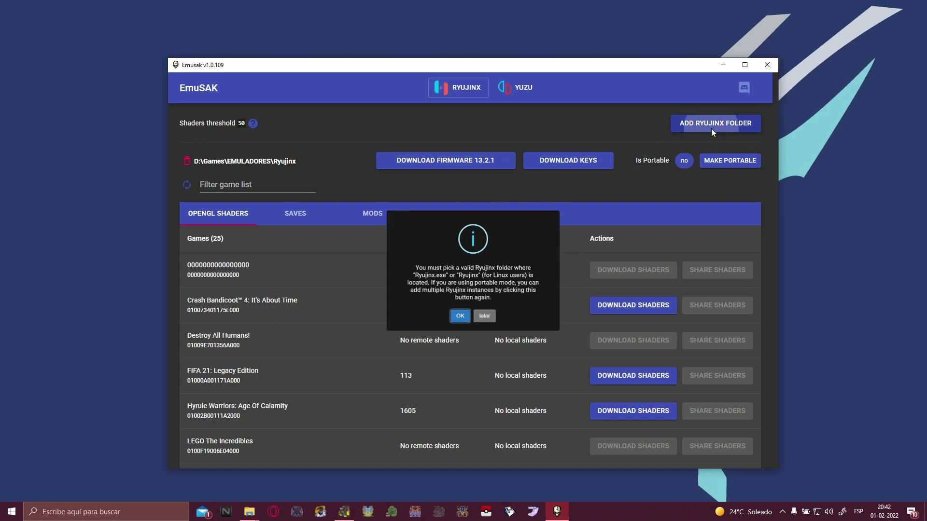
pyautogui.click(455, 333)
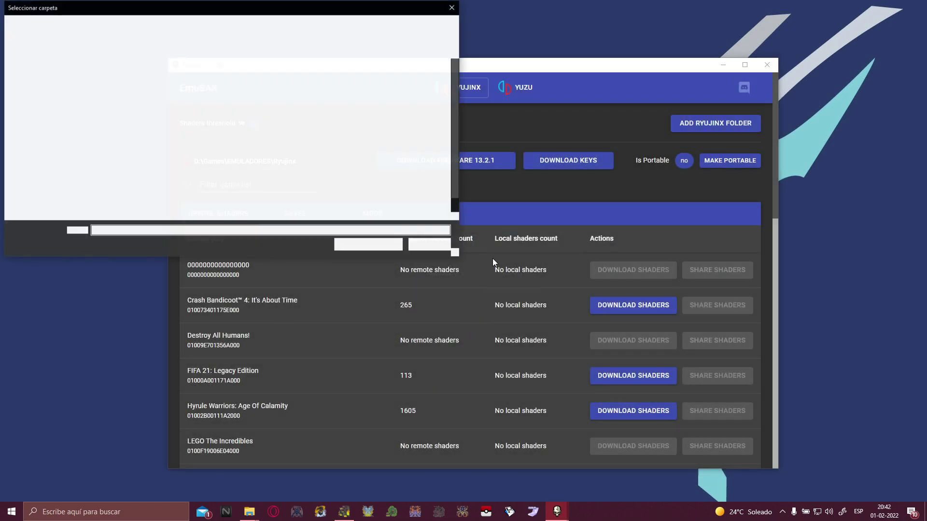
pyautogui.click(451, 8)
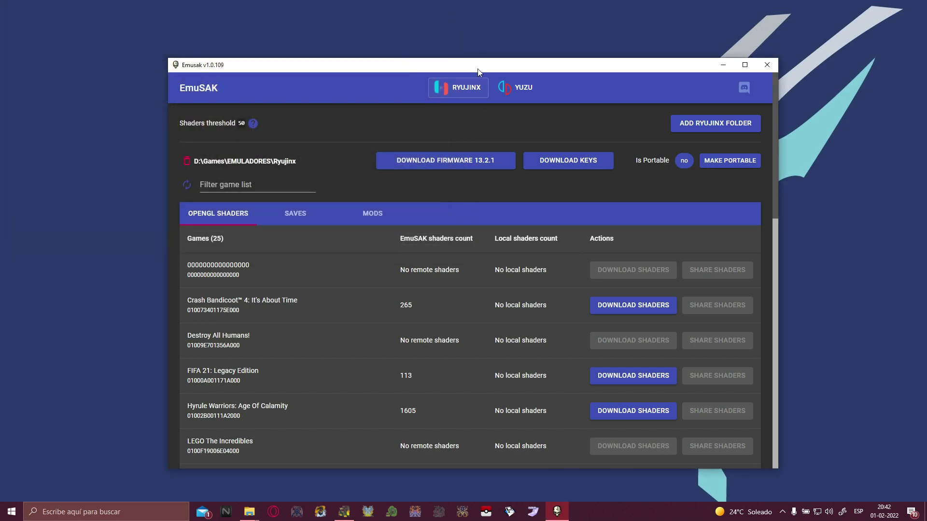
pyautogui.moveTo(475, 67)
pyautogui.mouseDown()
pyautogui.moveTo(471, 51)
pyautogui.moveTo(478, 58)
pyautogui.mouseUp()
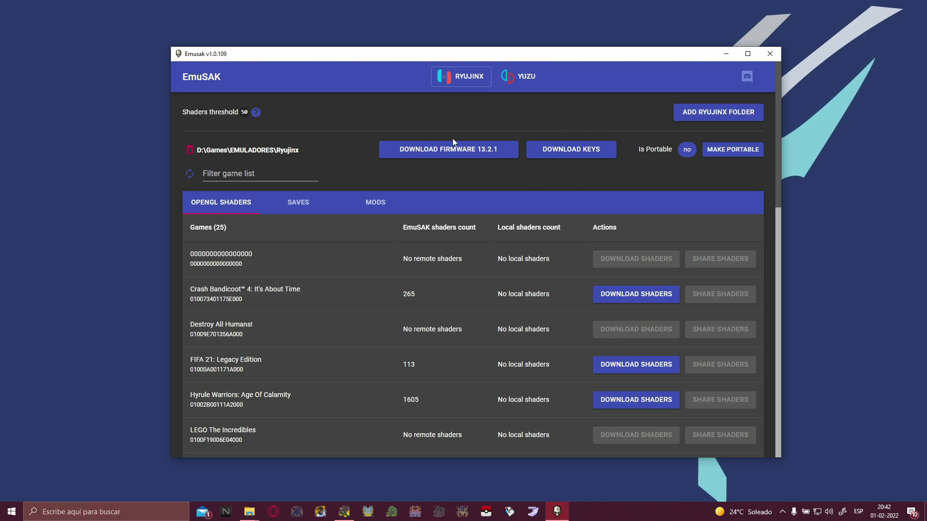
pyautogui.click(770, 54)
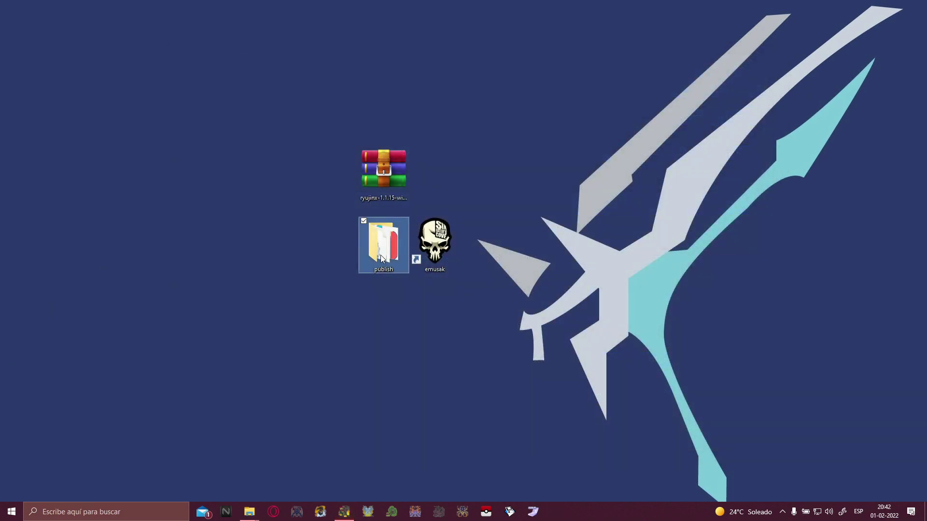
# In the publish folder, set Ryujinx.exe's compatibility properties to run as administrator with fullscreen optimizations disabled
pyautogui.doubleClick(380, 255)
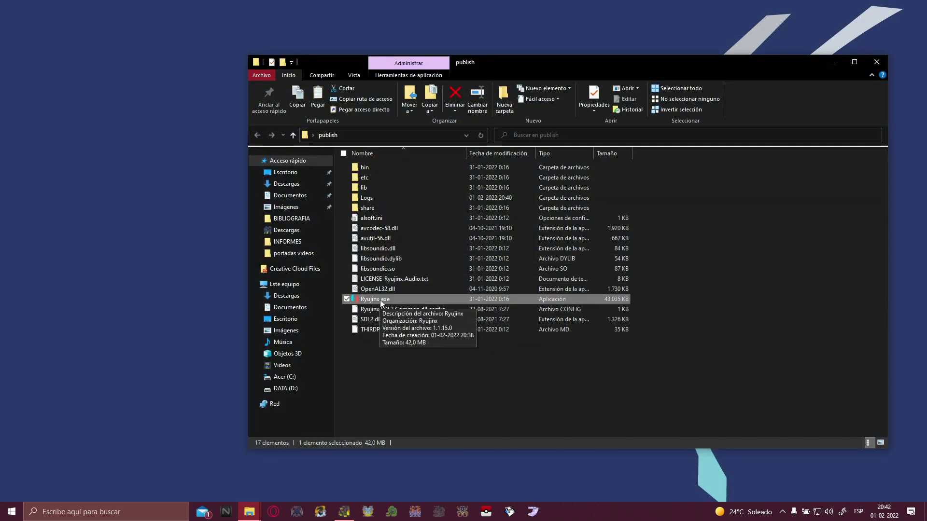
pyautogui.rightClick(381, 300)
pyautogui.click(406, 291)
pyautogui.click(431, 268)
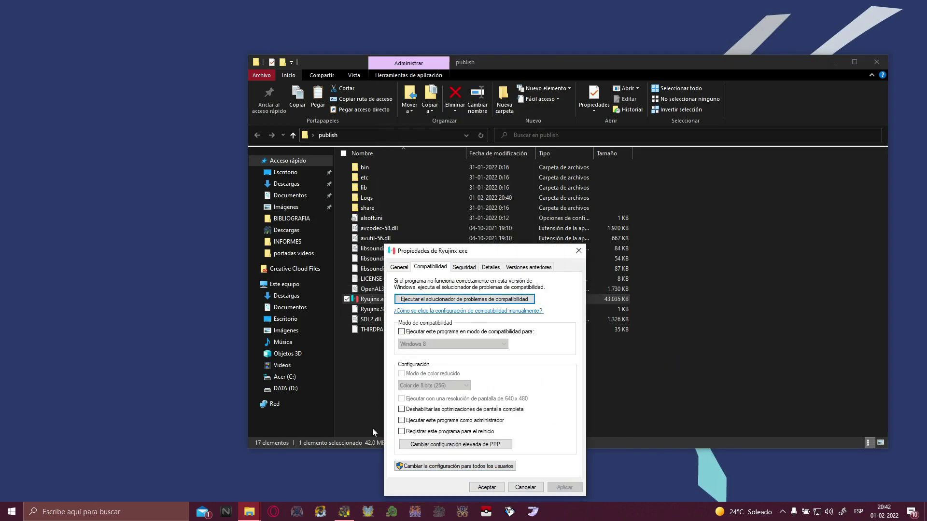
pyautogui.click(401, 420)
# Change the high-DPI settings of Ryujinx.exe, and apply and accept its compatibility properties
pyautogui.click(475, 445)
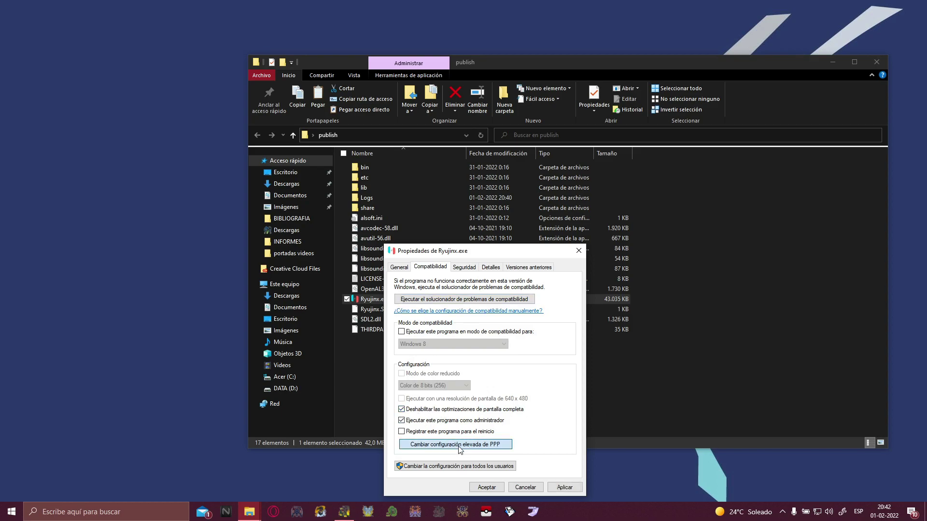
pyautogui.click(429, 436)
pyautogui.click(540, 472)
pyautogui.click(559, 486)
pyautogui.click(487, 487)
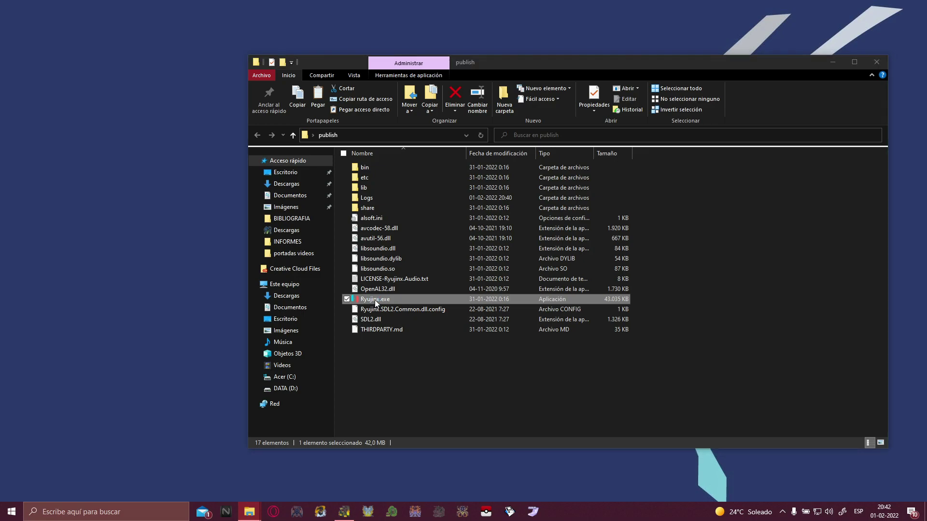
# Launch Ryujinx.exe from the publish folder and look through the whole list of loaded games
pyautogui.press('Return')
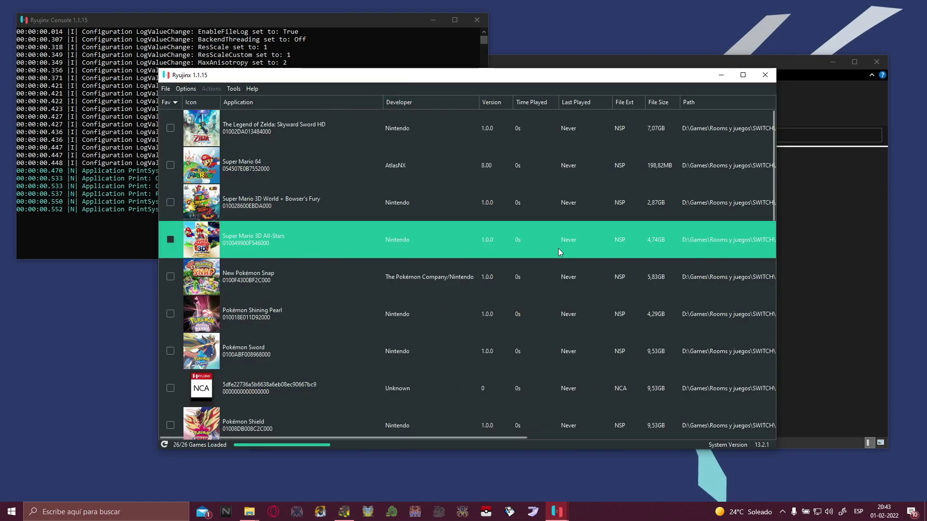
pyautogui.scroll(-15, 352, 372)
pyautogui.scroll(8, 355, 376)
pyautogui.scroll(6, 355, 373)
pyautogui.scroll(-5, 355, 371)
pyautogui.scroll(5, 353, 372)
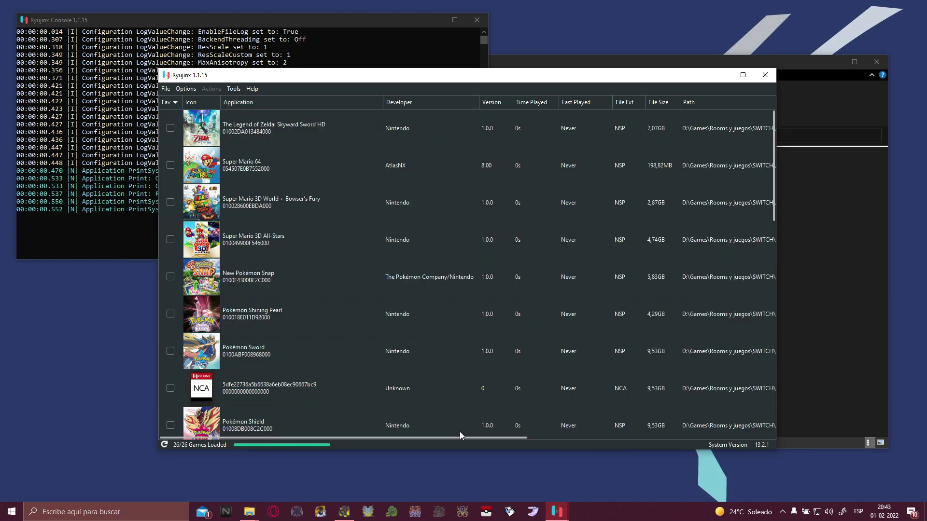
# Remove both SWITCH game directories in the Ryujinx settings, apply the change and close the settings
pyautogui.click(191, 90)
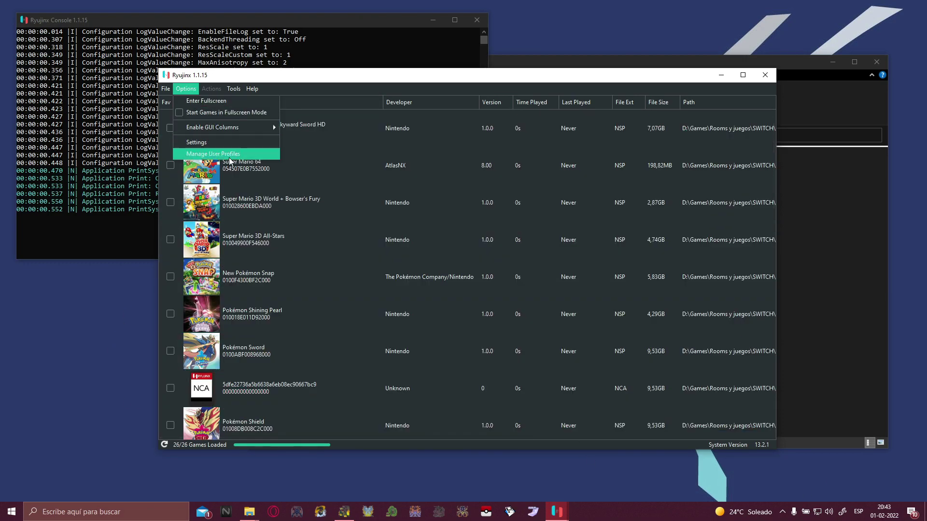
pyautogui.click(211, 144)
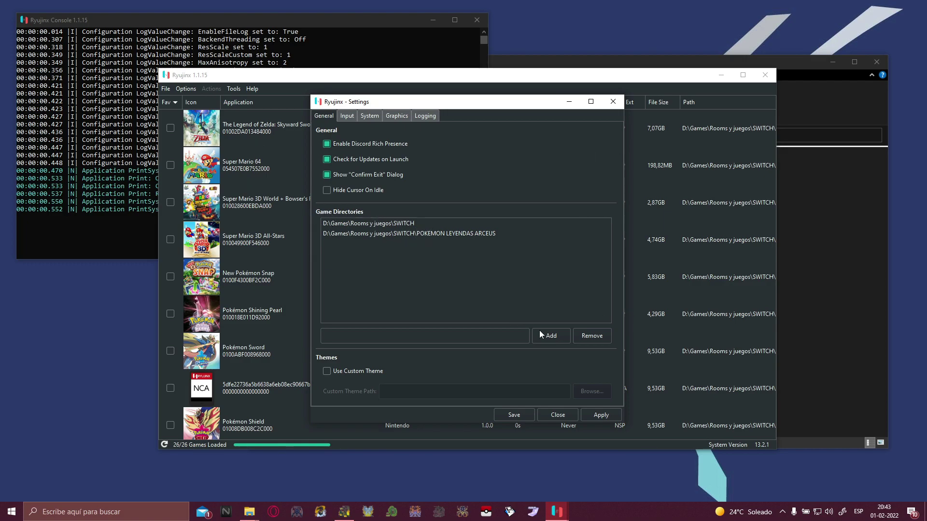
pyautogui.click(383, 234)
pyautogui.click(590, 341)
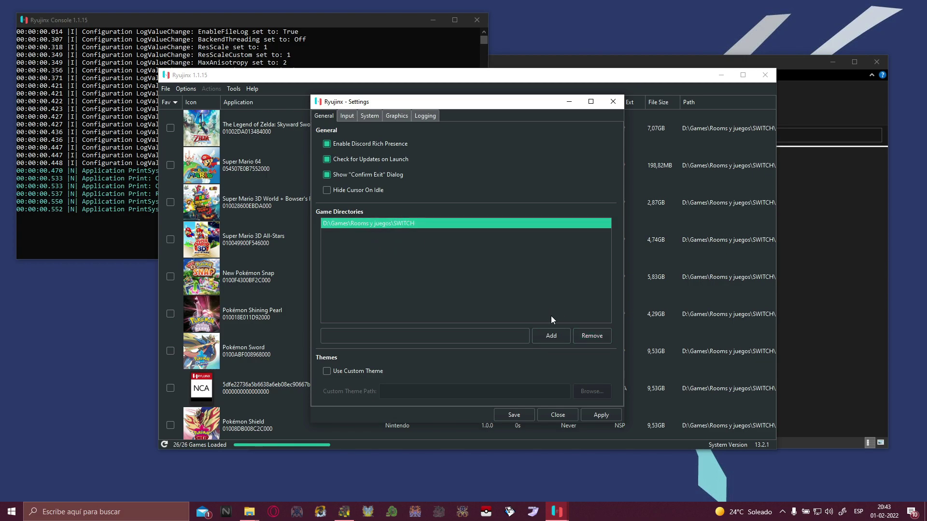
pyautogui.click(592, 336)
pyautogui.click(604, 416)
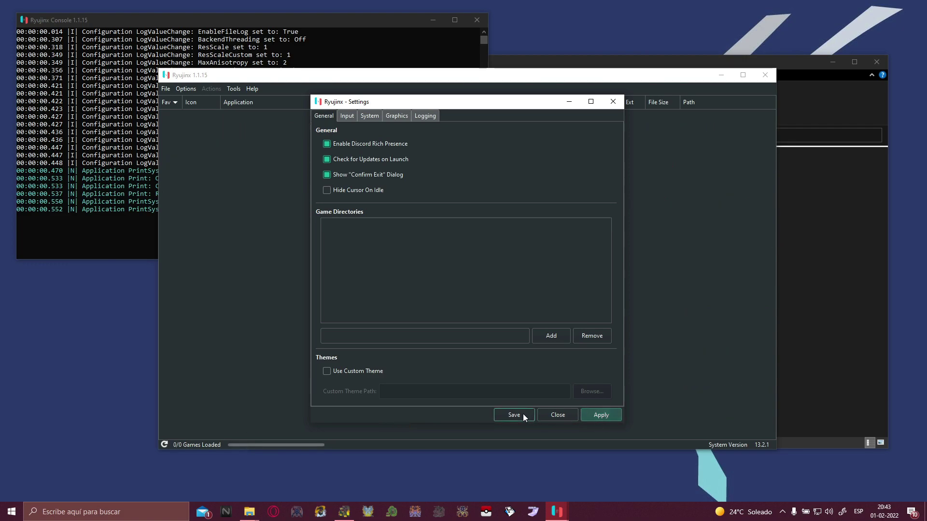
pyautogui.click(560, 416)
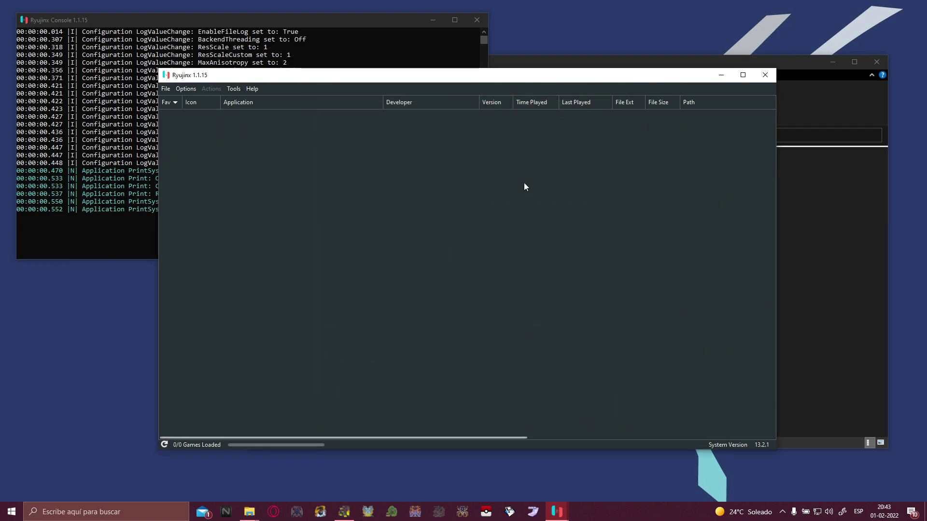
# Reopen the settings, start adding a game directory from the SWITCH folder, and check the contents of MH RISE
pyautogui.click(183, 90)
pyautogui.click(201, 142)
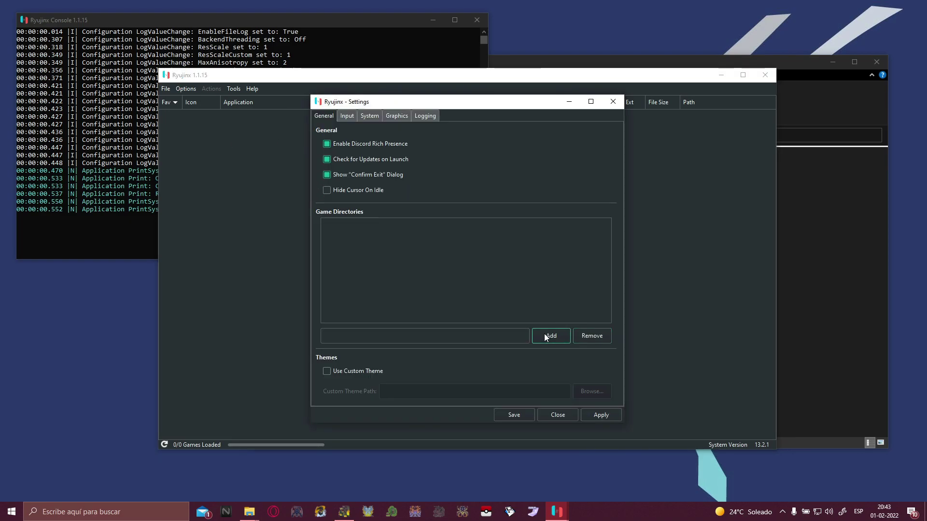
pyautogui.click(548, 337)
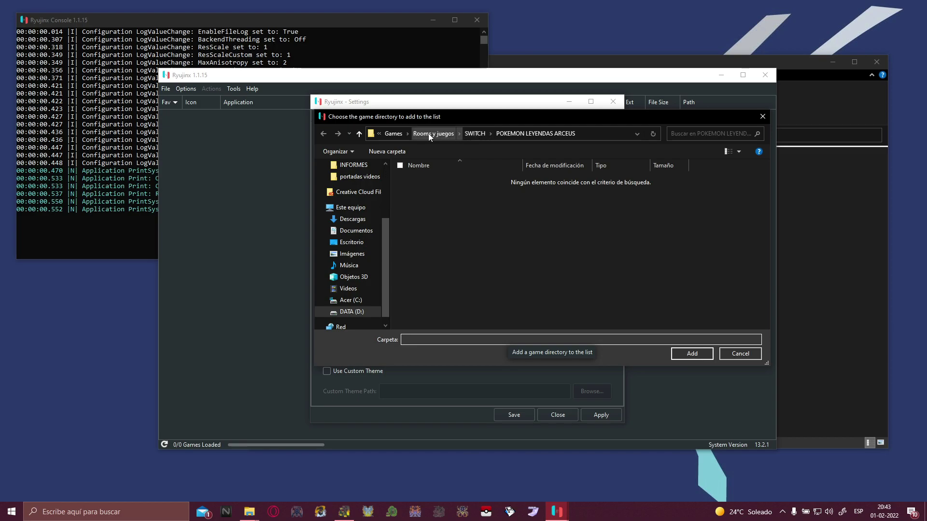
pyautogui.click(473, 134)
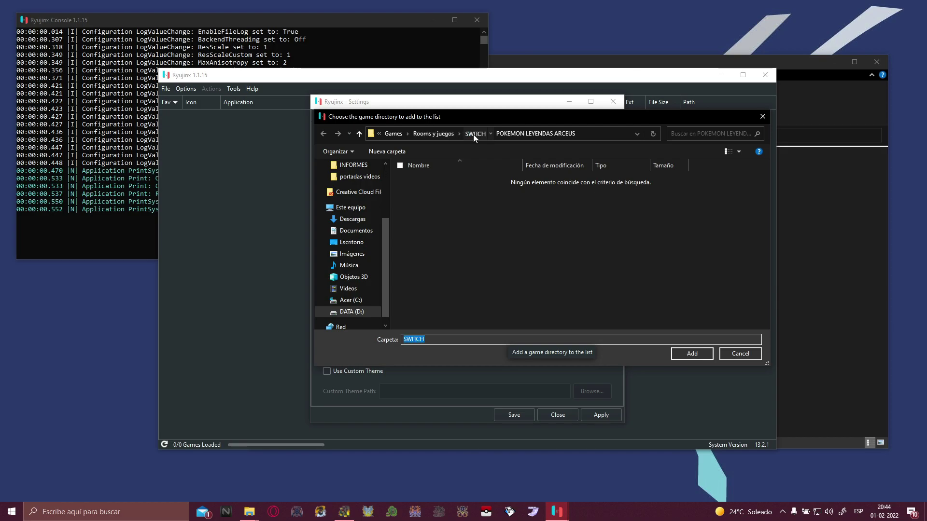
pyautogui.moveTo(763, 198); pyautogui.dragTo(760, 176)
pyautogui.doubleClick(442, 260)
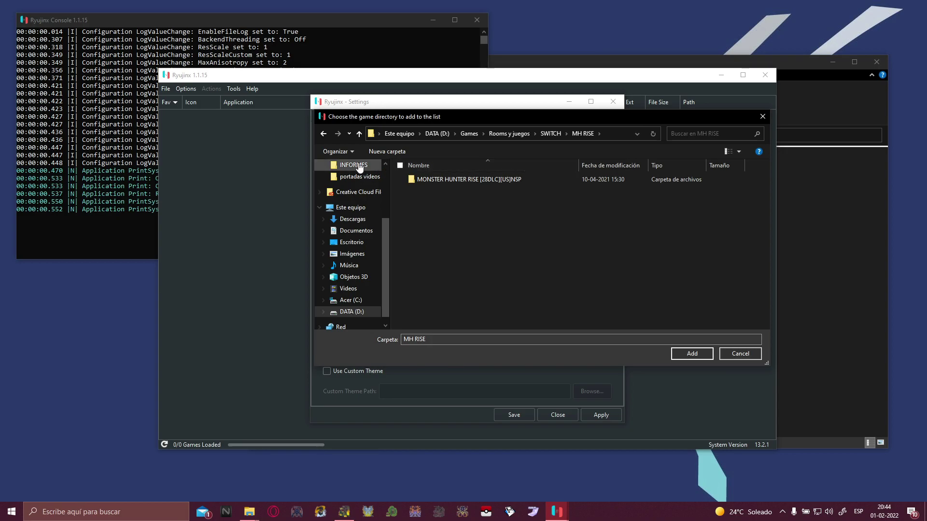
pyautogui.click(324, 136)
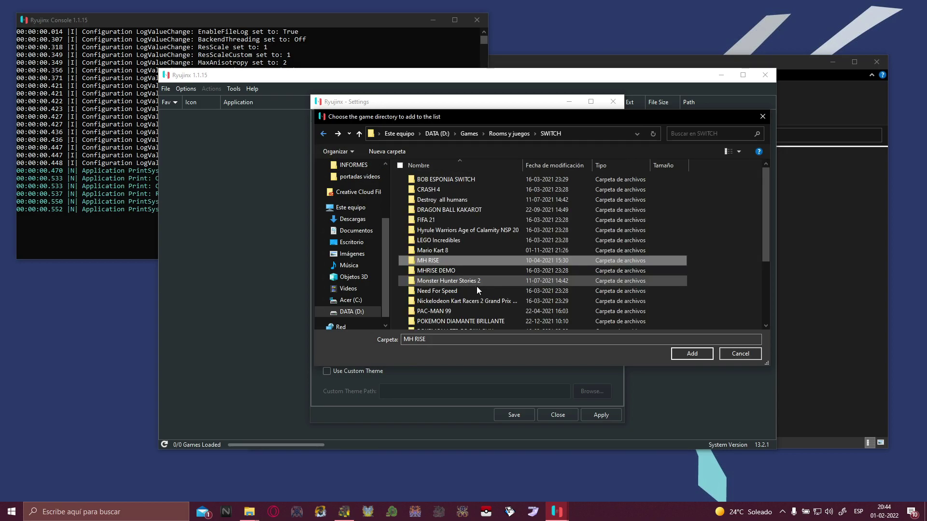
# Add the Mario Kart 8 folder inside SWITCH as a game directory and apply the settings
pyautogui.doubleClick(448, 251)
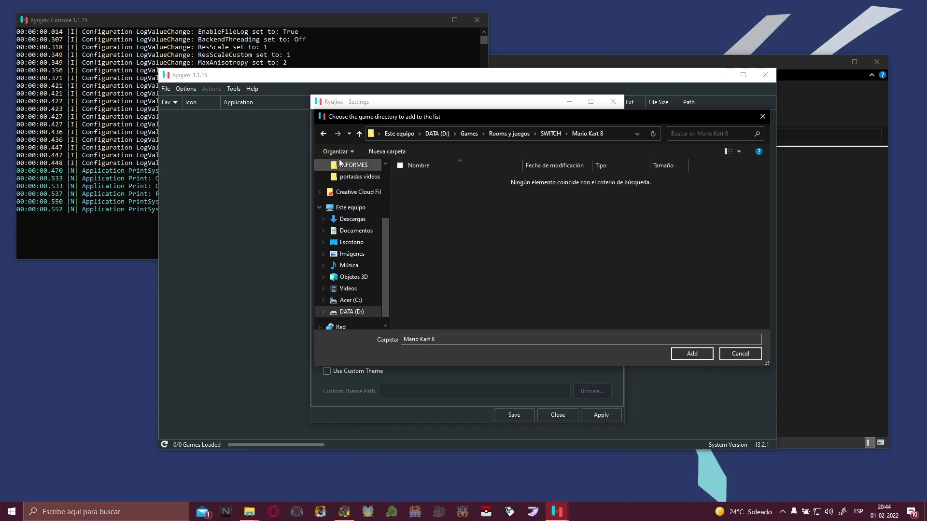
pyautogui.click(323, 133)
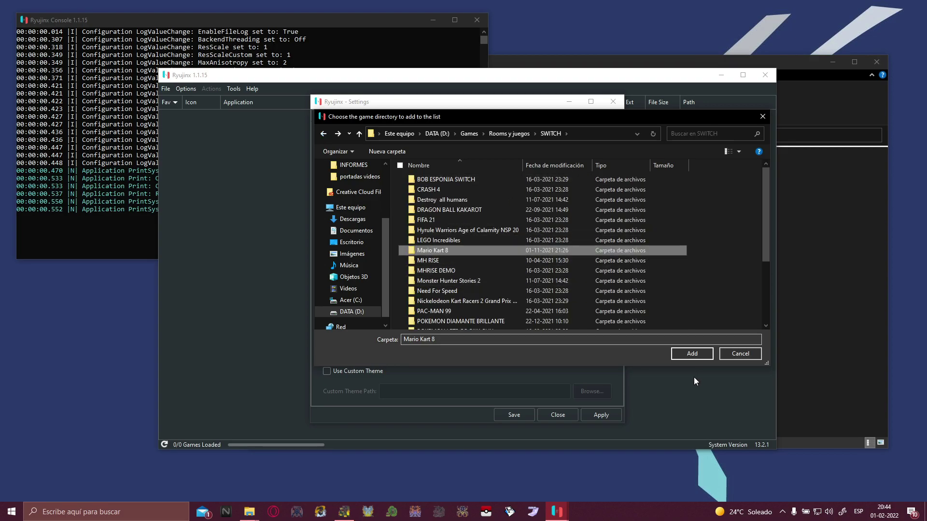
pyautogui.click(711, 206)
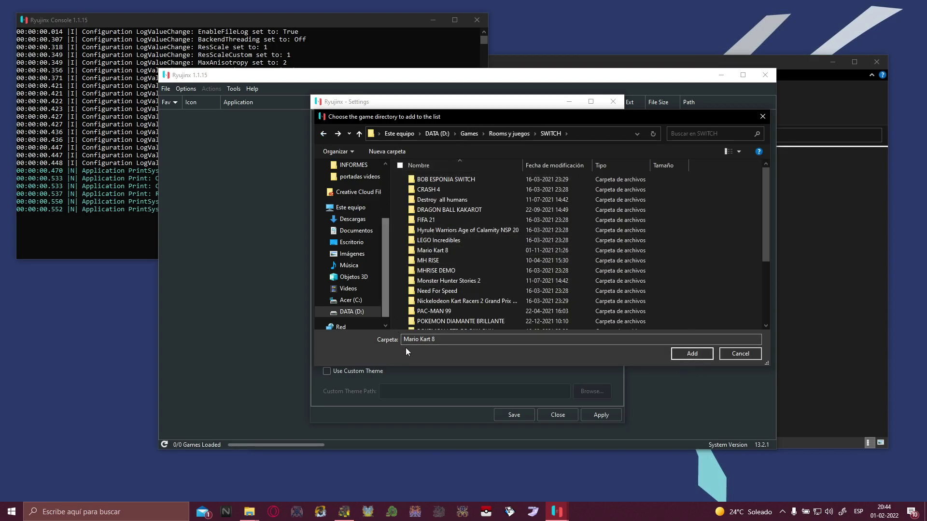
pyautogui.click(703, 355)
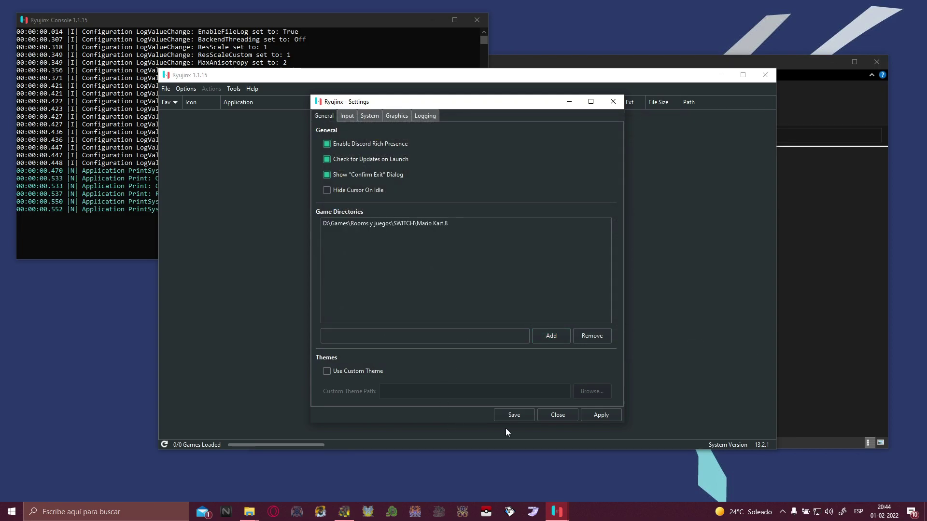
pyautogui.click(600, 415)
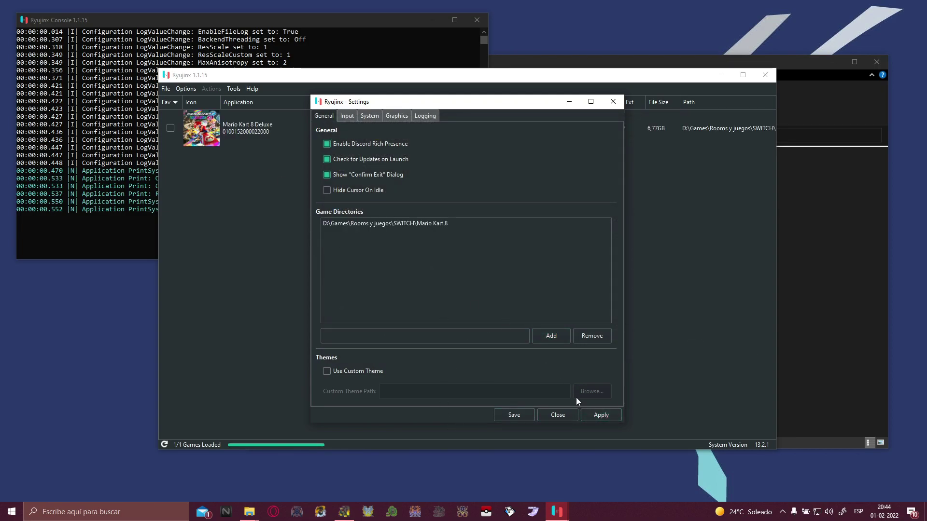
# Replace the Mario Kart 8 game directory with the whole SWITCH folder and apply the settings
pyautogui.click(412, 223)
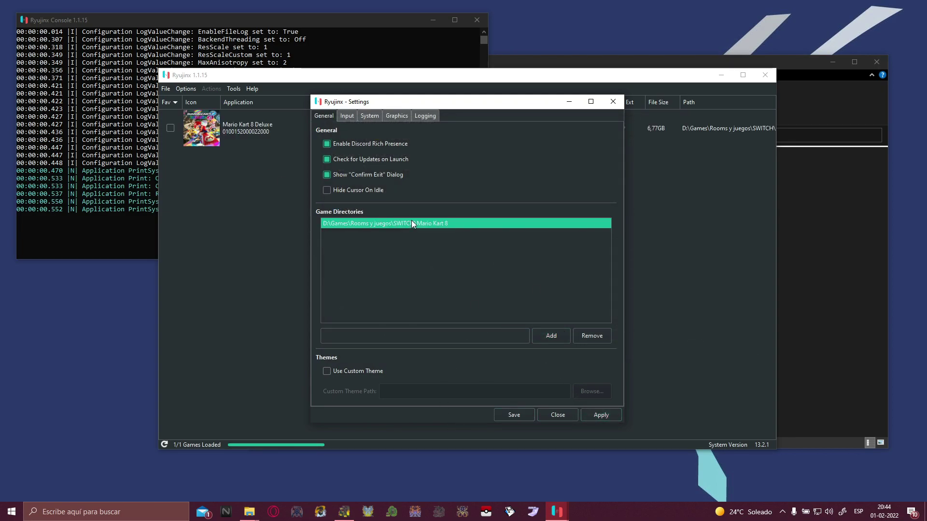
pyautogui.click(593, 338)
pyautogui.click(563, 337)
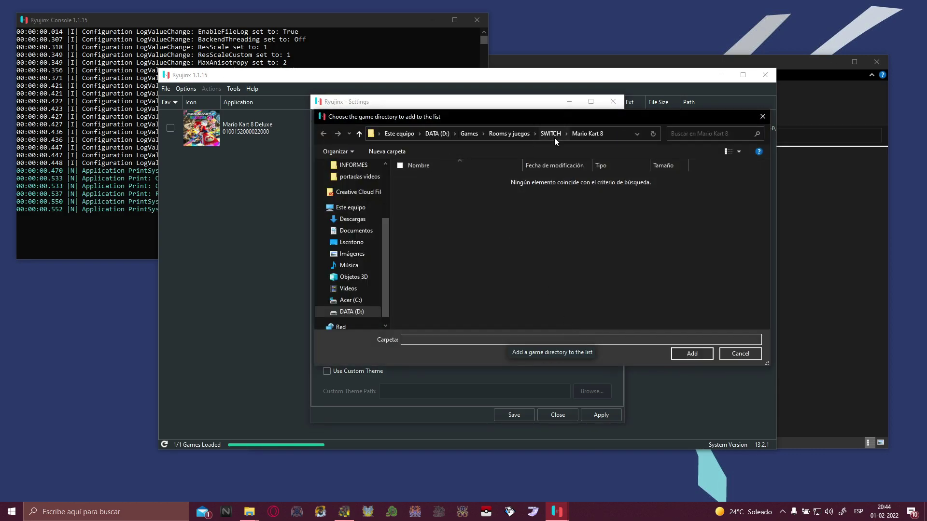
pyautogui.click(551, 134)
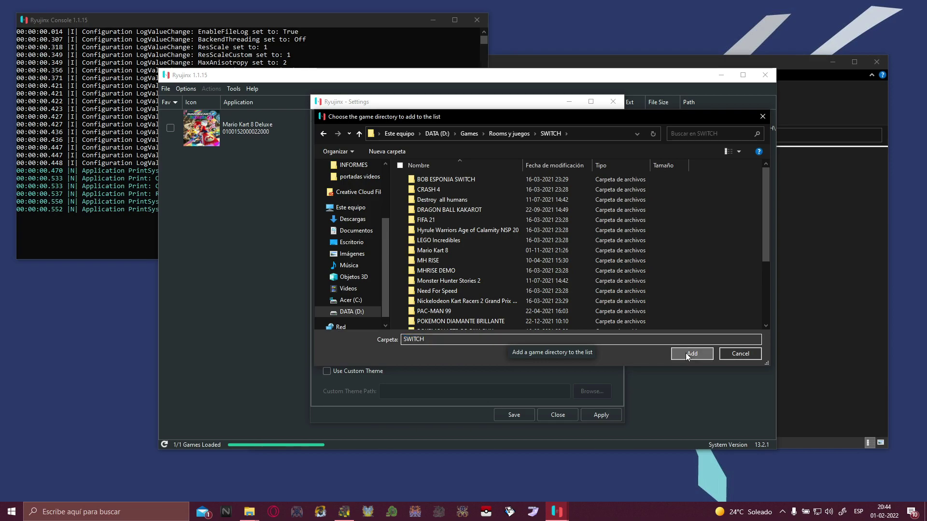
pyautogui.click(685, 352)
pyautogui.click(599, 414)
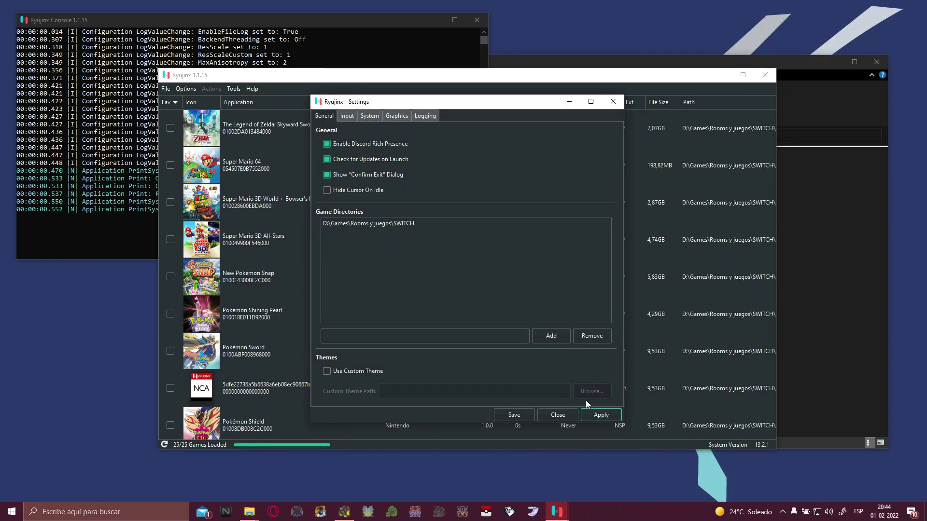
# Open Player 1's input configuration, try All keyboards as input device, and set it back to the Xbox 360 Controller
pyautogui.click(349, 116)
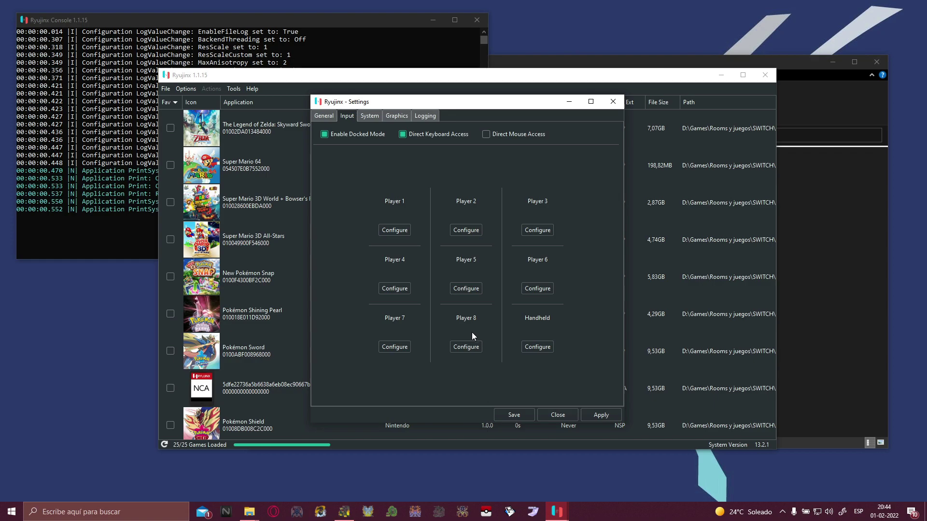
pyautogui.click(400, 230)
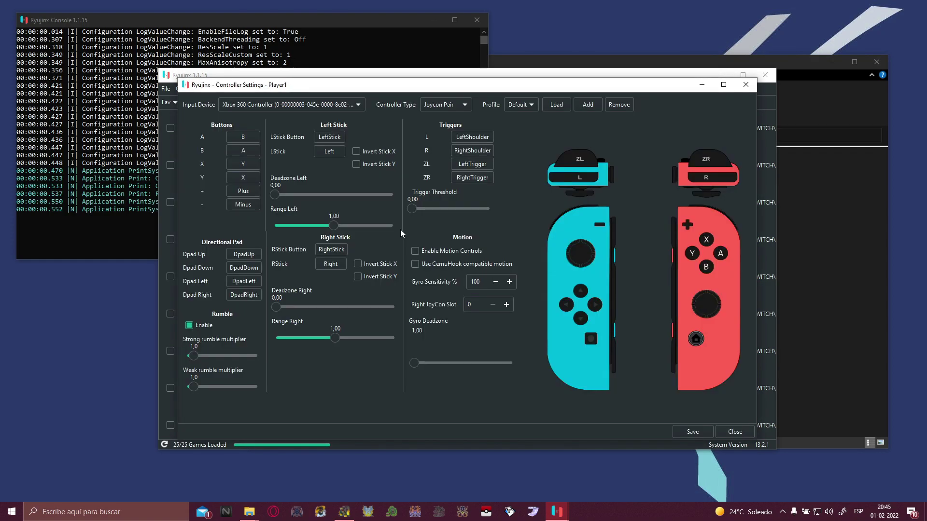
pyautogui.click(345, 106)
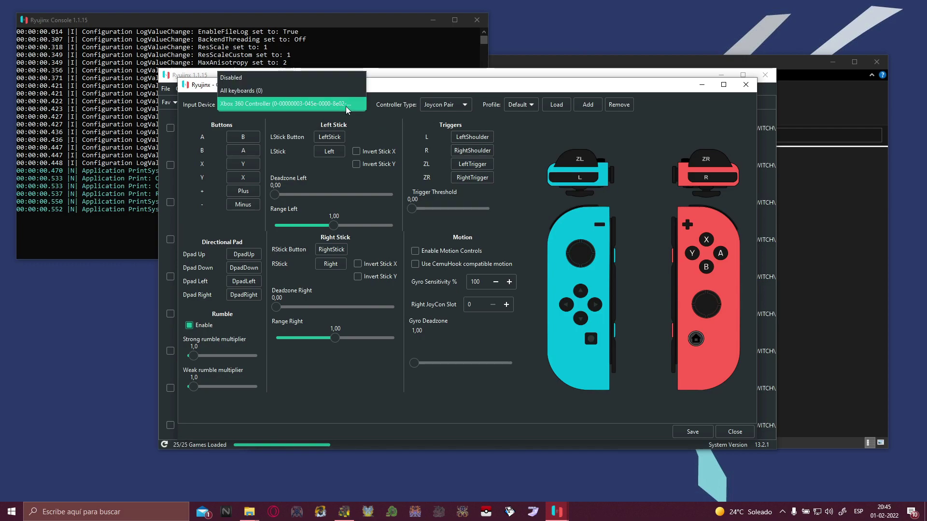
pyautogui.click(247, 92)
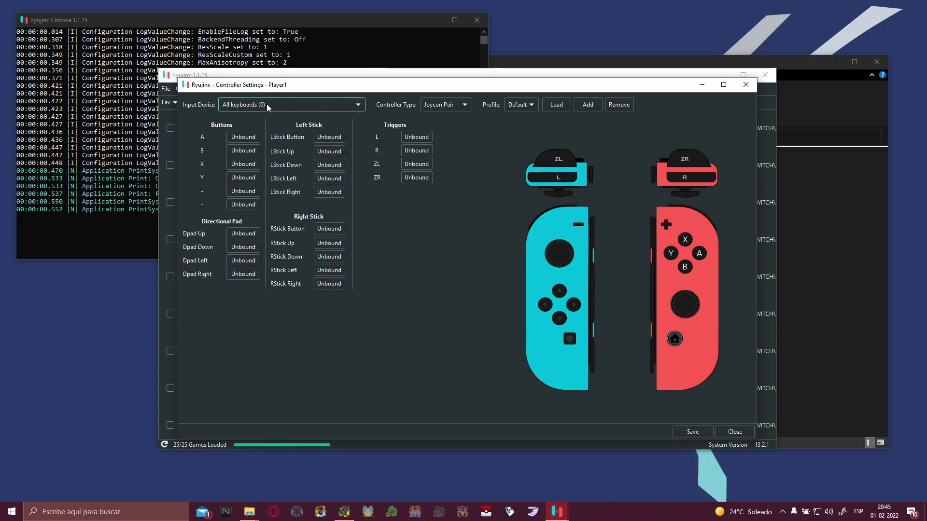
pyautogui.click(268, 107)
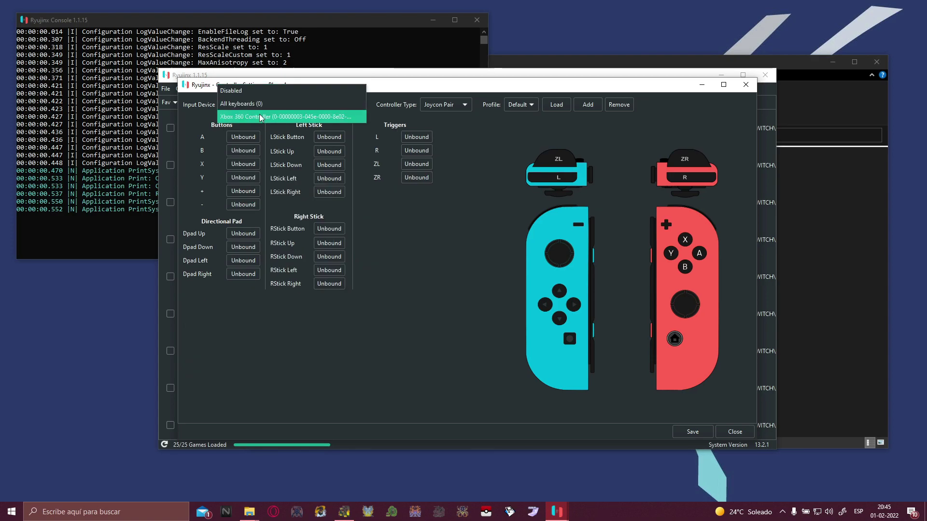
pyautogui.click(259, 118)
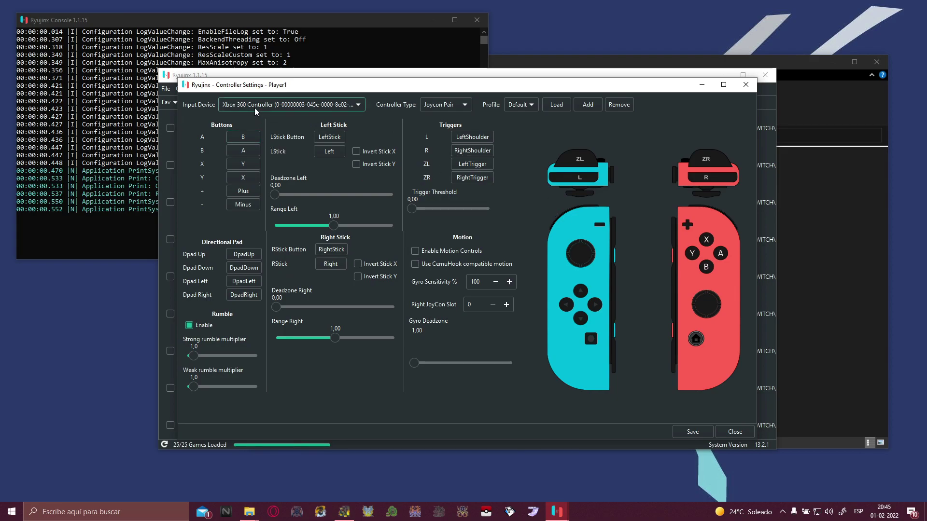
pyautogui.click(254, 105)
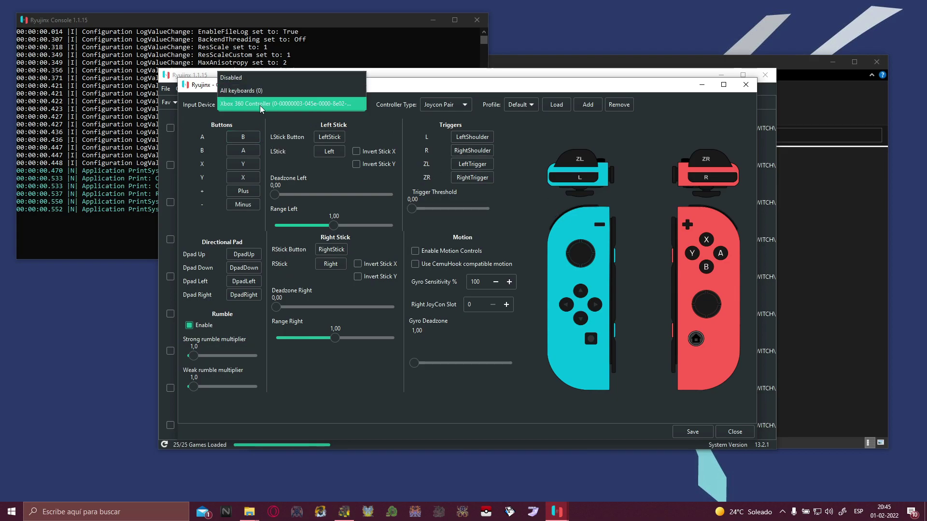
pyautogui.click(260, 105)
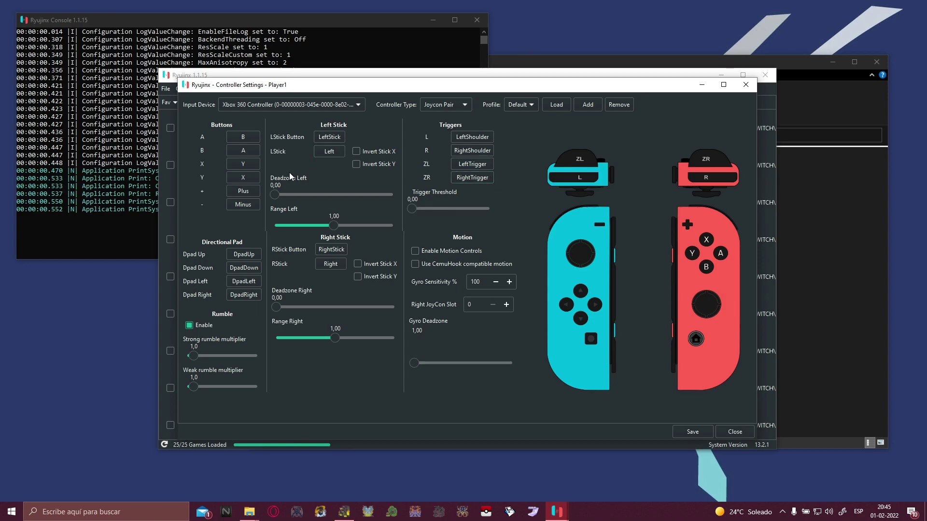
# Try rebinding the A and B buttons and try the Joycon Left, Joycon Right and Pro Controller types for Player 1
pyautogui.click(244, 138)
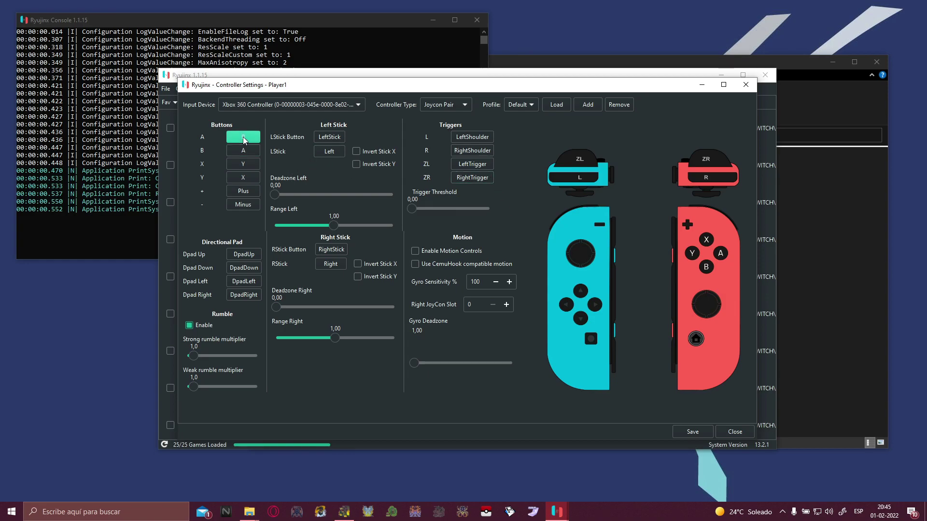
pyautogui.click(244, 151)
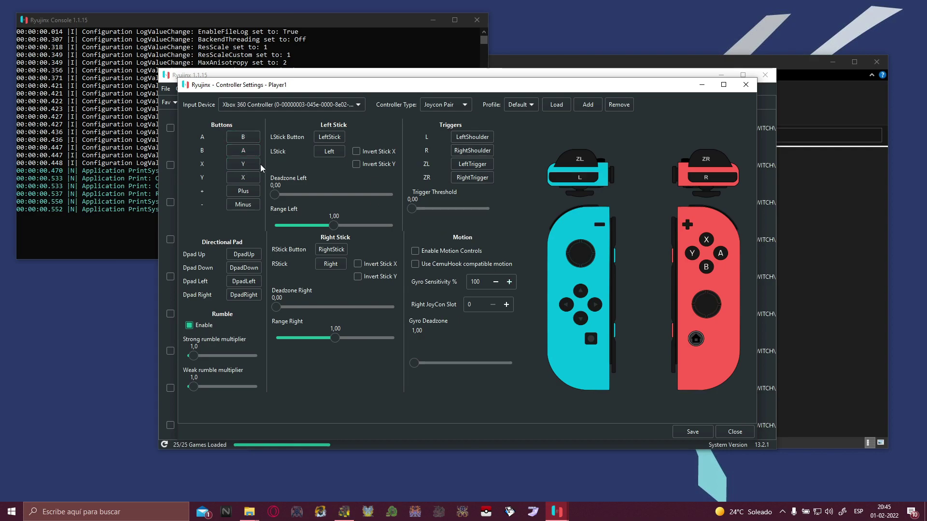
pyautogui.click(459, 107)
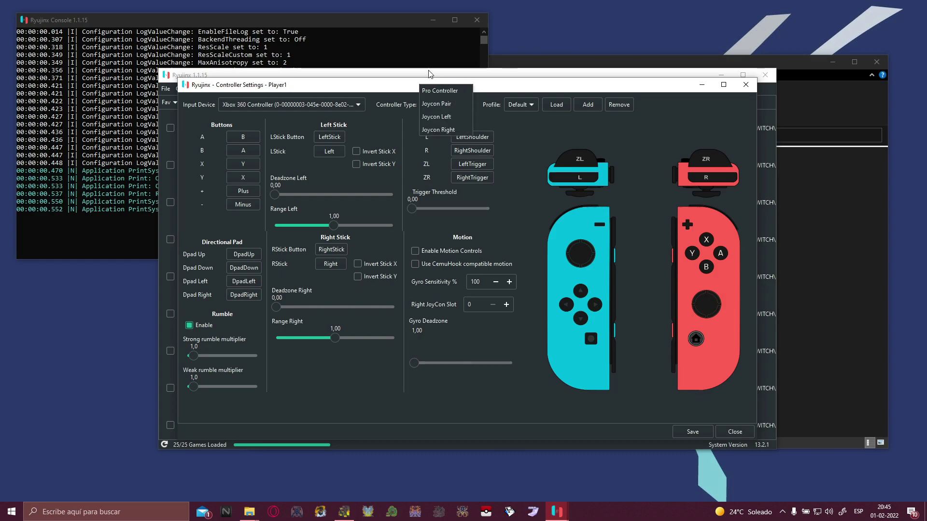
pyautogui.click(428, 108)
pyautogui.click(440, 104)
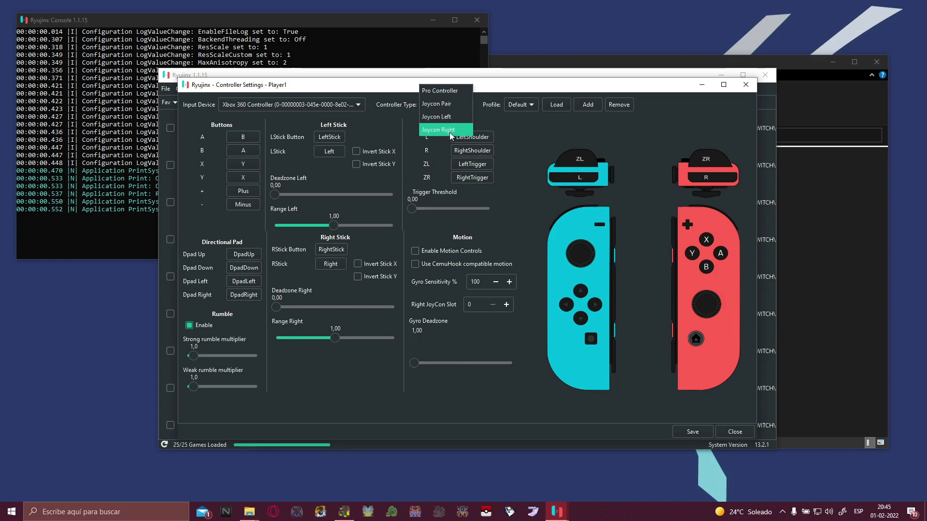
pyautogui.click(450, 93)
pyautogui.click(443, 104)
pyautogui.click(445, 118)
pyautogui.click(446, 104)
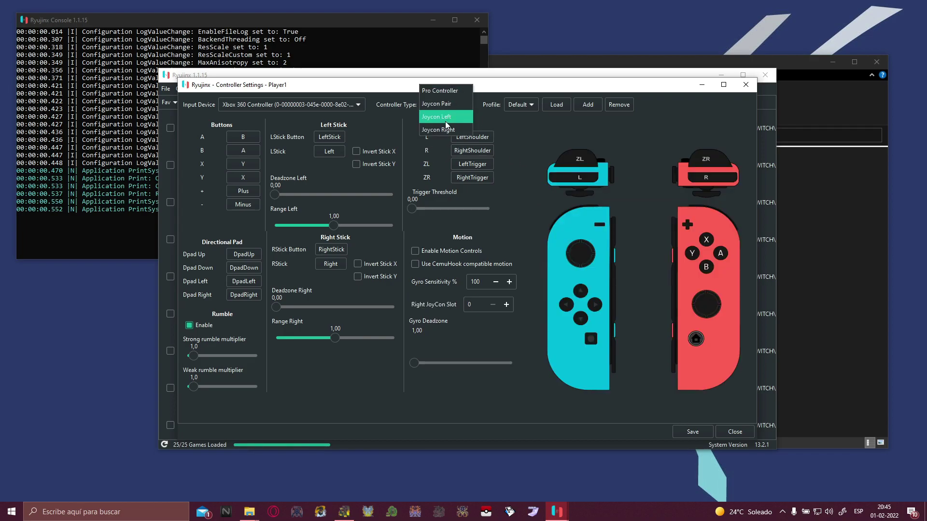
pyautogui.click(446, 122)
pyautogui.click(447, 105)
pyautogui.click(447, 131)
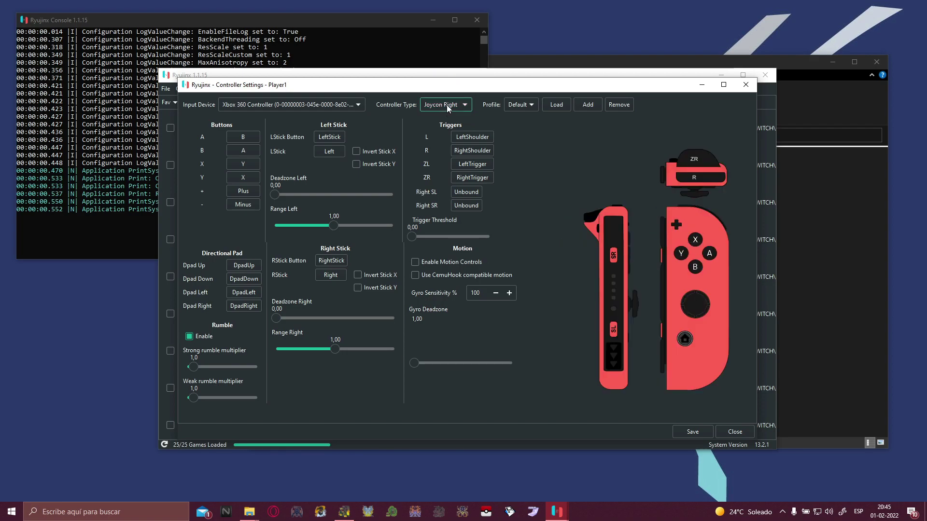
pyautogui.click(447, 105)
pyautogui.click(442, 80)
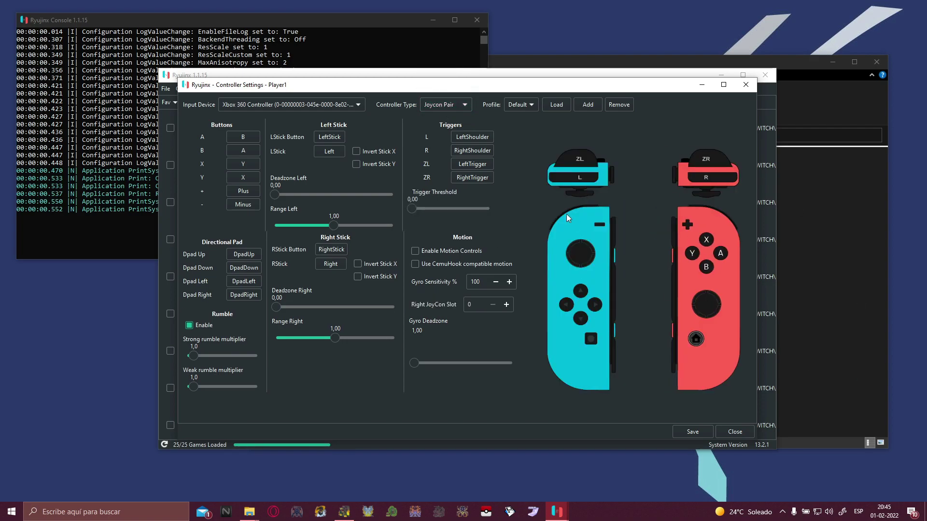
pyautogui.click(447, 104)
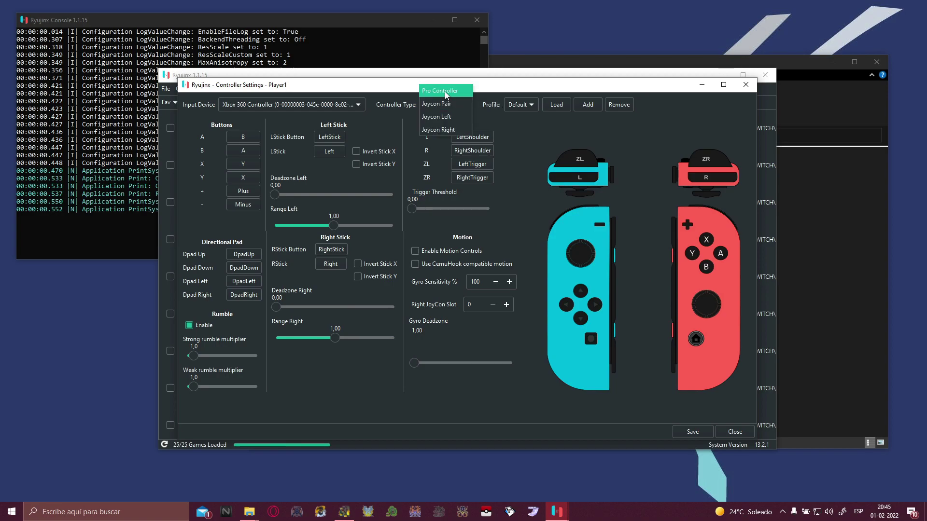
pyautogui.click(445, 91)
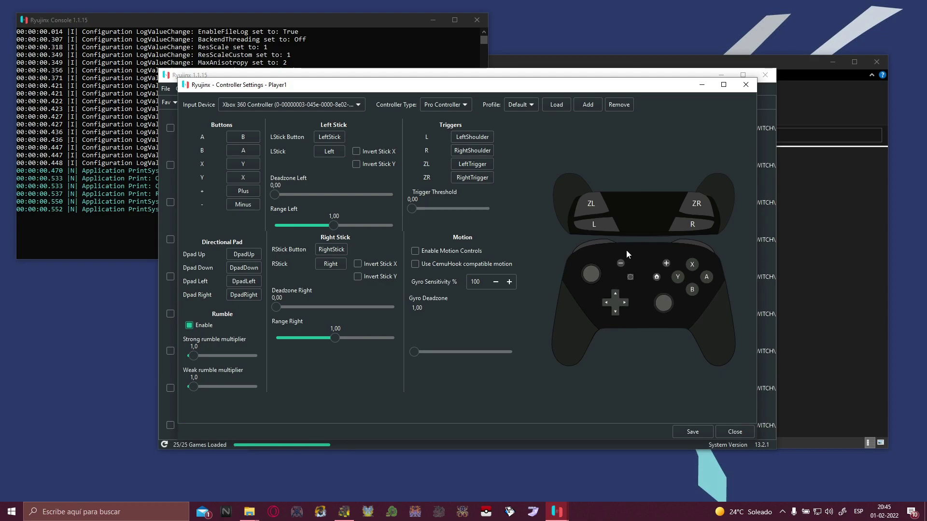
# Set Player 1's controller type to Joycon Pair and save the controller settings
pyautogui.click(466, 106)
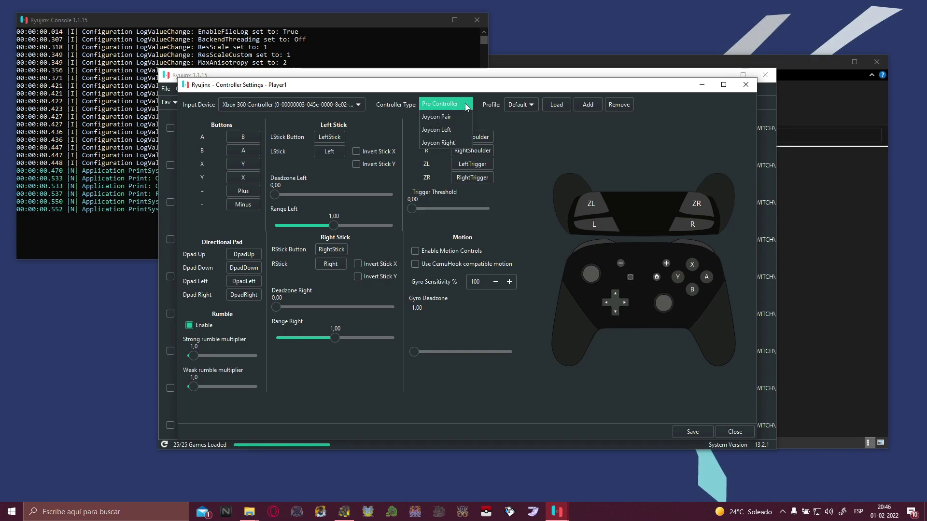
pyautogui.click(443, 120)
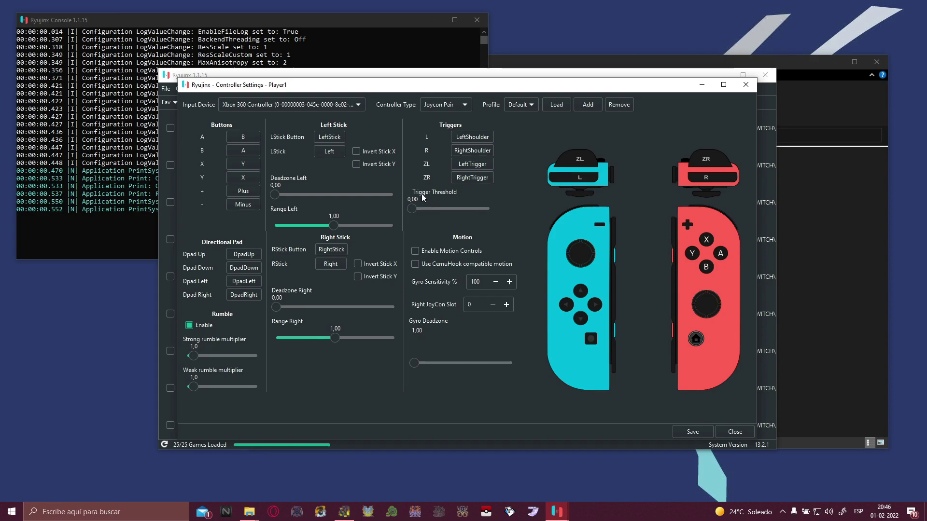
pyautogui.click(685, 436)
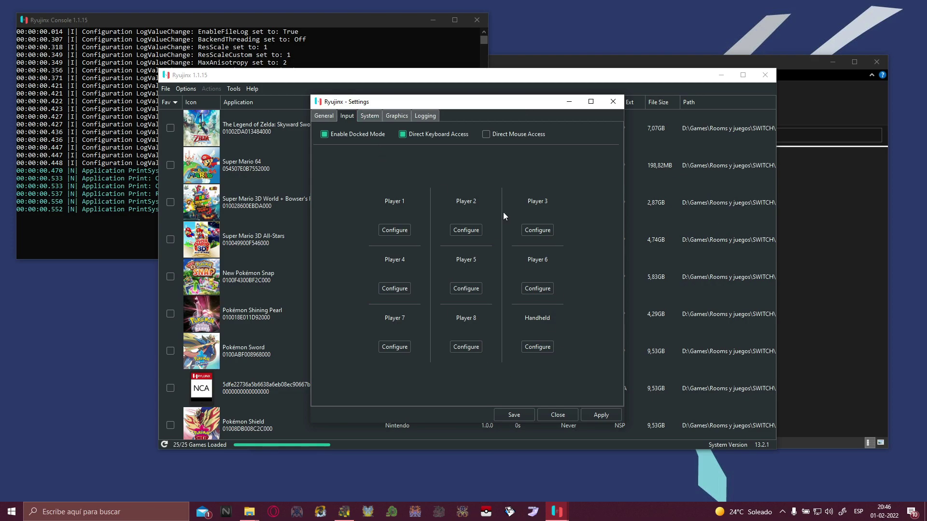
# In the system settings, check the region options and set the audio backend to OpenAL
pyautogui.click(361, 117)
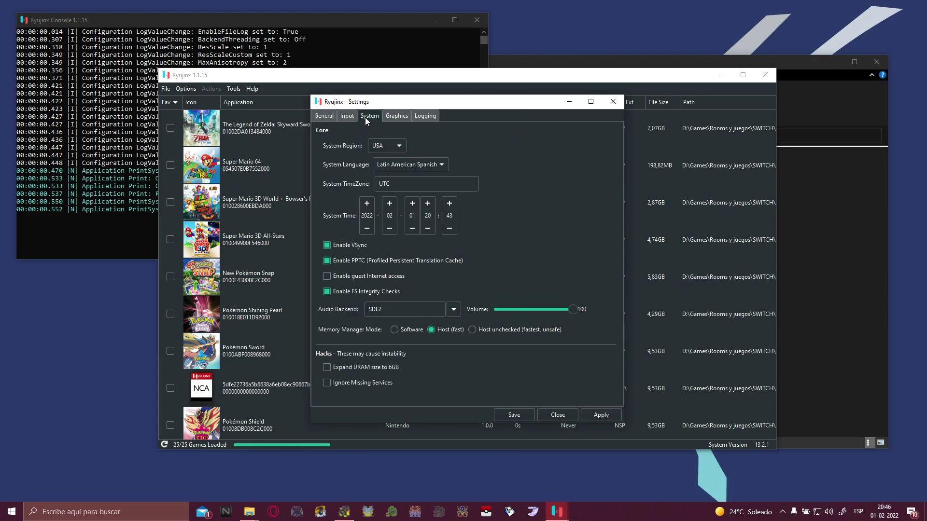
pyautogui.click(384, 145)
pyautogui.click(383, 144)
pyautogui.click(453, 311)
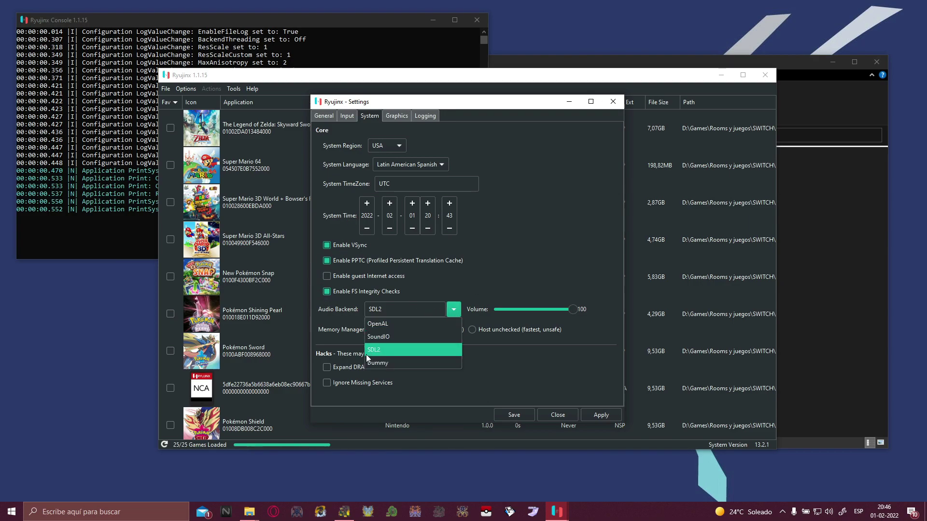
pyautogui.click(405, 324)
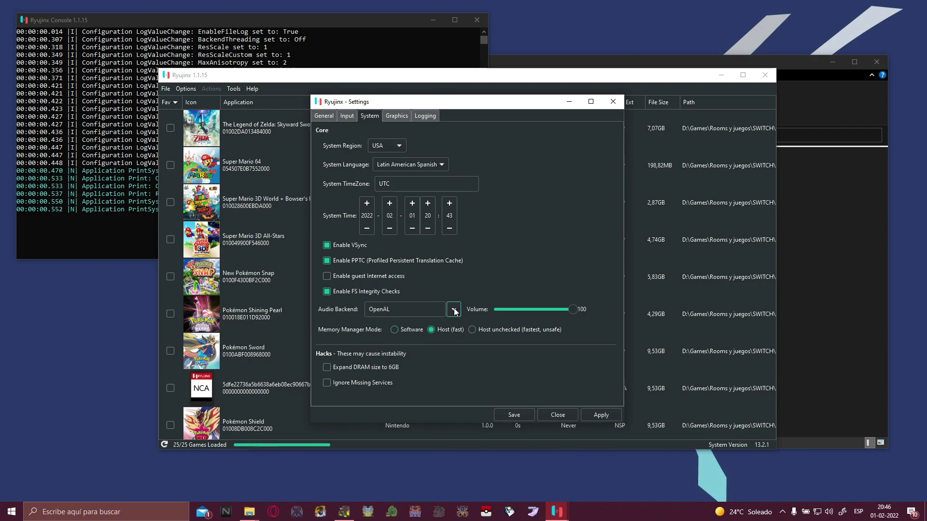
pyautogui.click(454, 310)
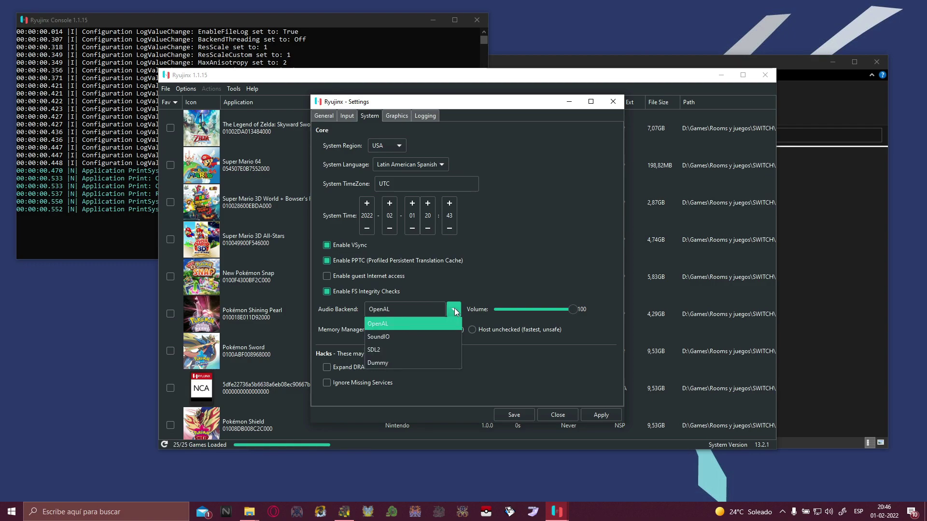
pyautogui.click(453, 311)
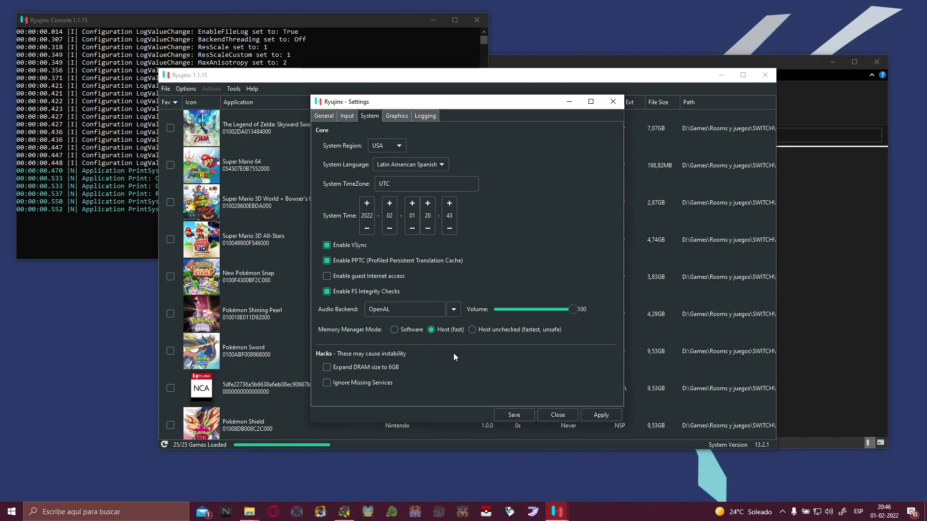
# In the graphics settings, try Auto anisotropic filtering and set it back to 2x
pyautogui.click(397, 118)
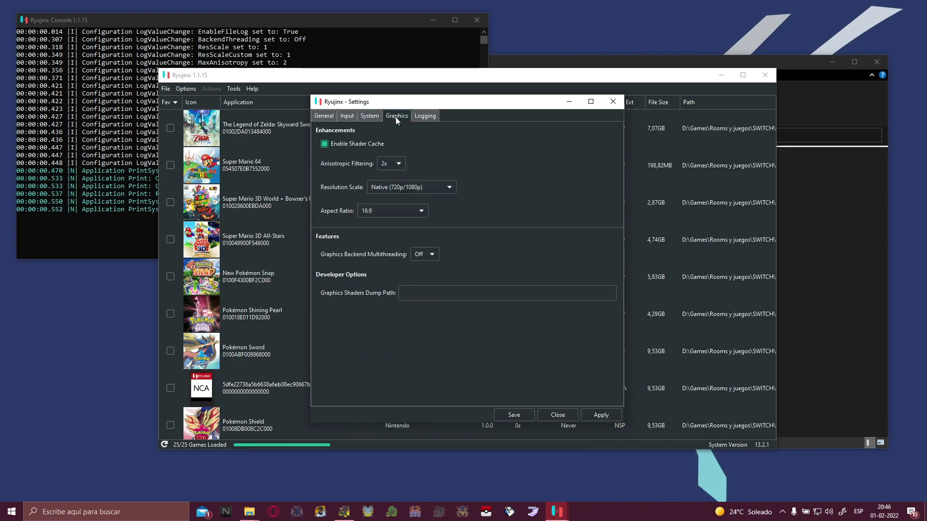
pyautogui.click(392, 164)
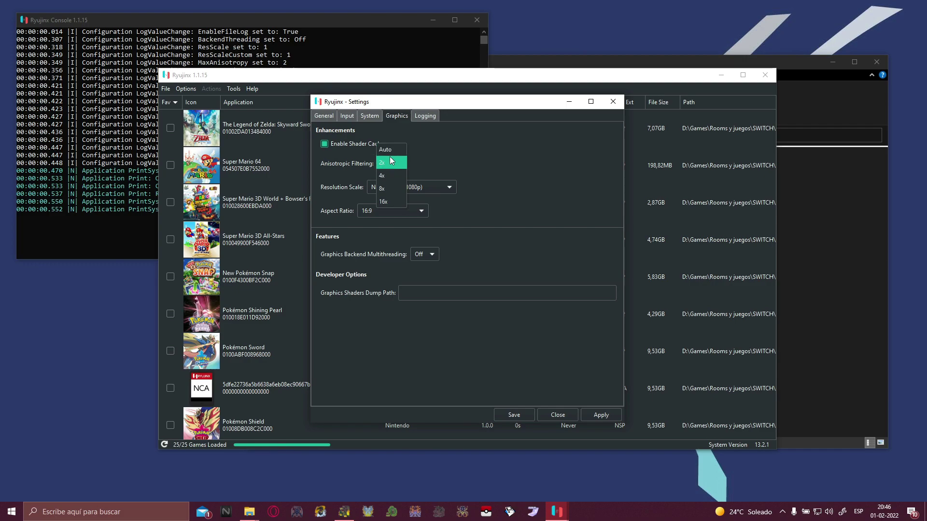
pyautogui.click(389, 152)
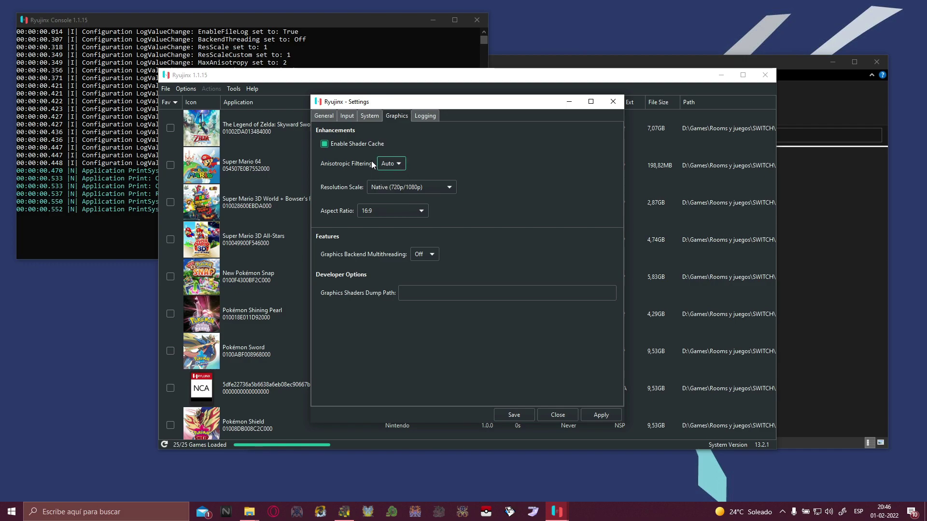
pyautogui.click(401, 163)
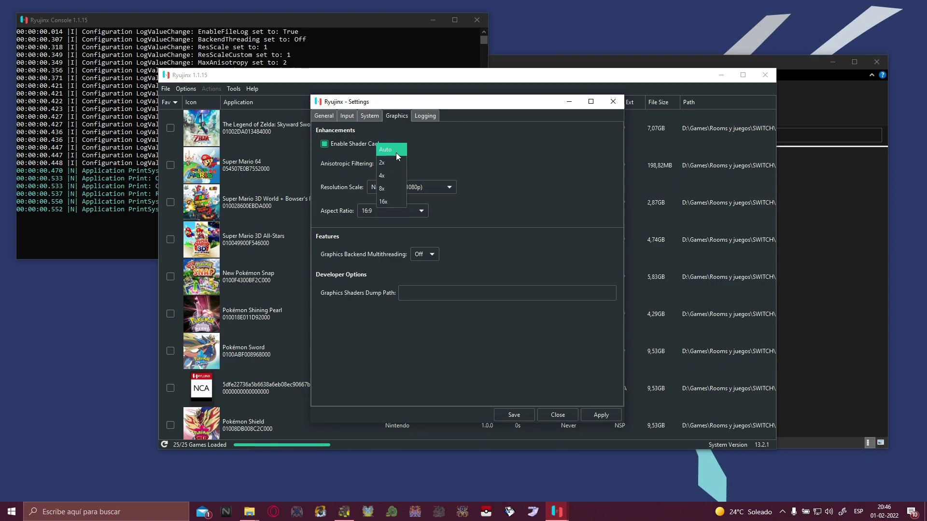
pyautogui.click(395, 162)
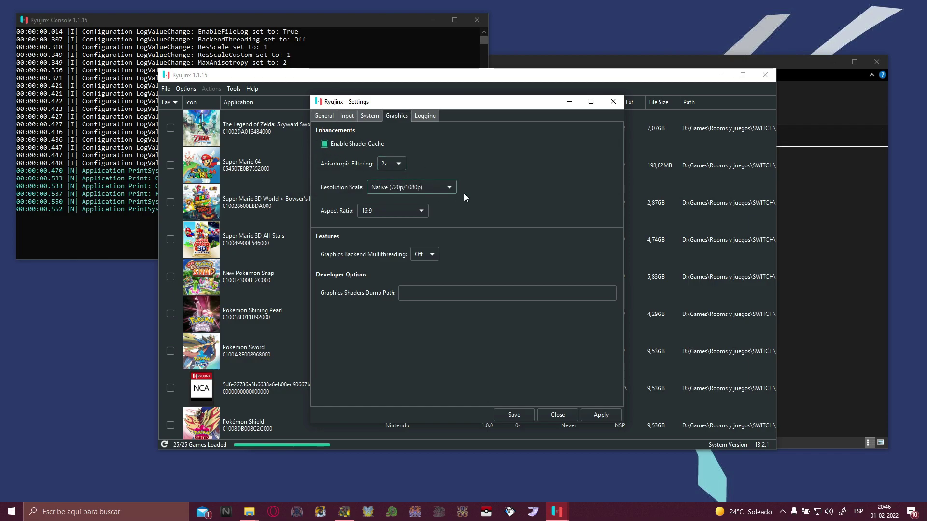
# Check the resolution scale and graphics backend multithreading options, keeping the resolution scale at Native (720p/1080p)
pyautogui.click(444, 187)
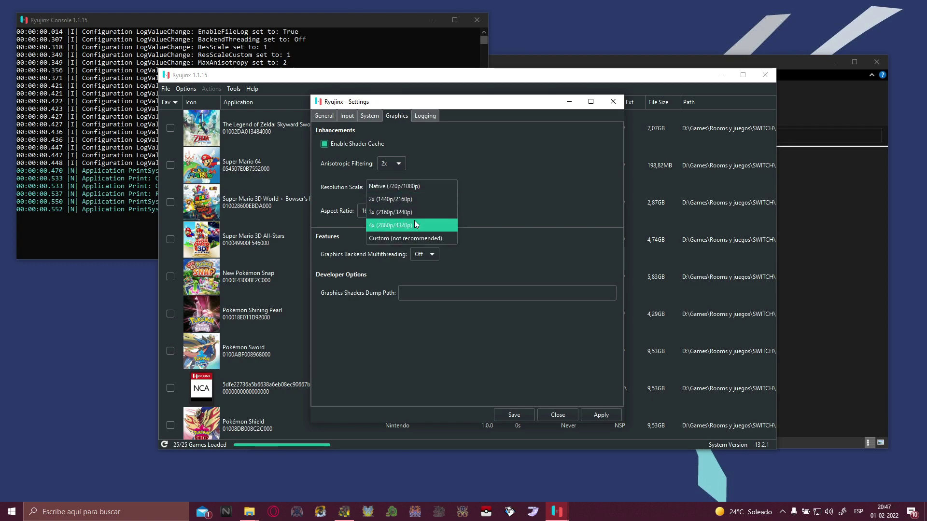
pyautogui.click(420, 193)
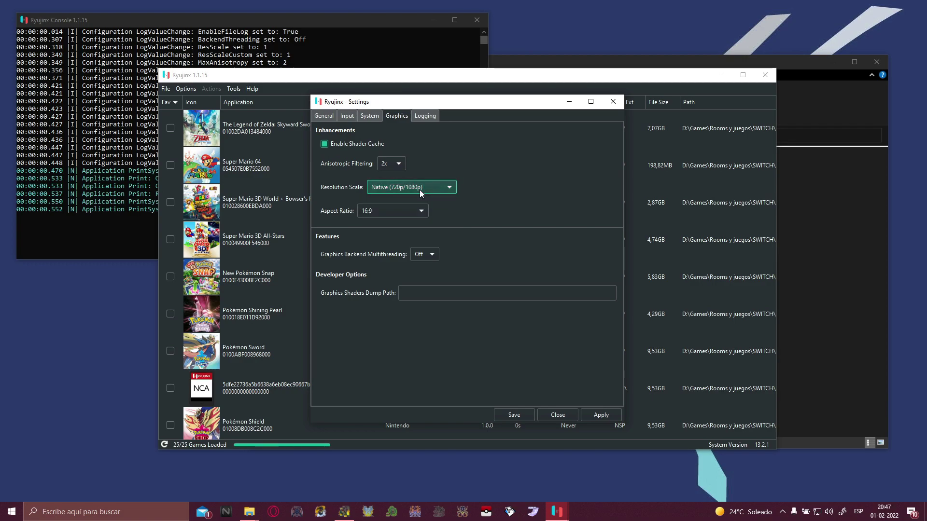
pyautogui.click(420, 258)
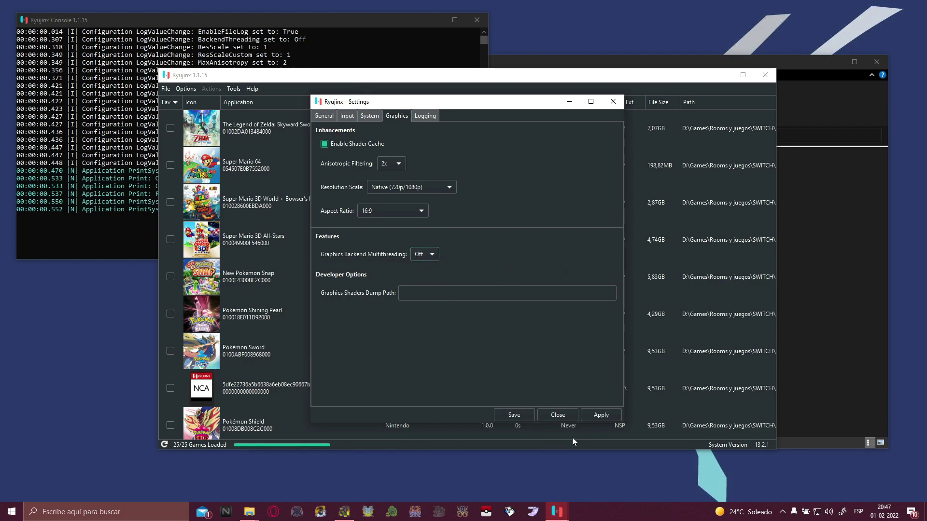
# Review the Logging, Graphics, System and General settings, and apply and save the configuration
pyautogui.click(423, 118)
pyautogui.click(396, 114)
pyautogui.click(369, 115)
pyautogui.click(324, 118)
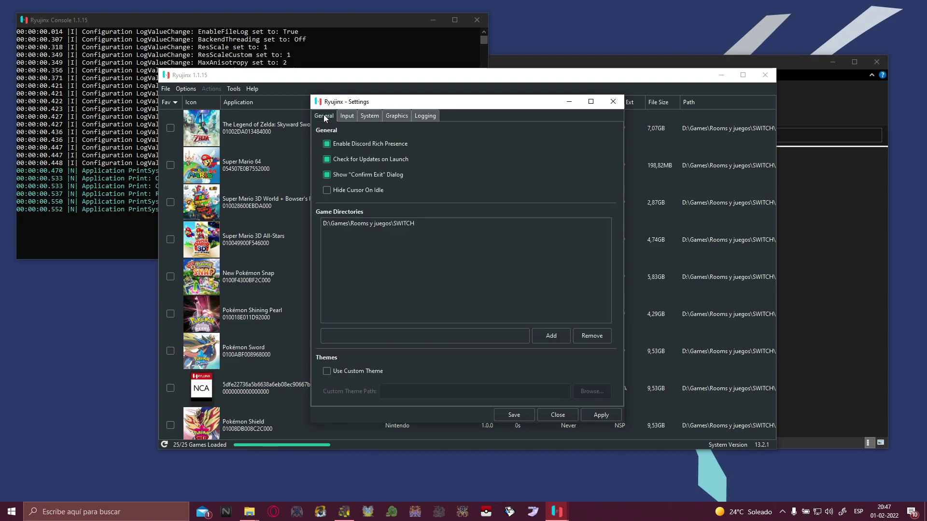
pyautogui.click(597, 416)
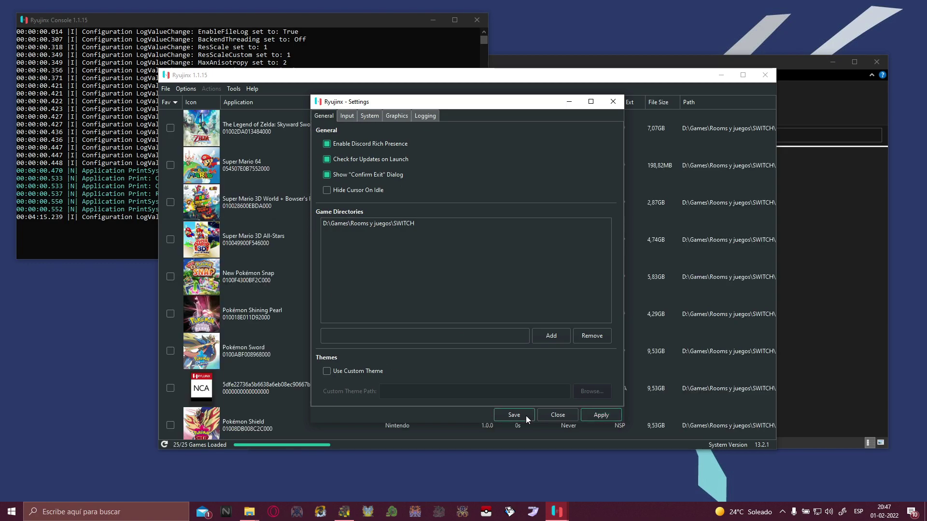
pyautogui.click(514, 415)
pyautogui.click(234, 89)
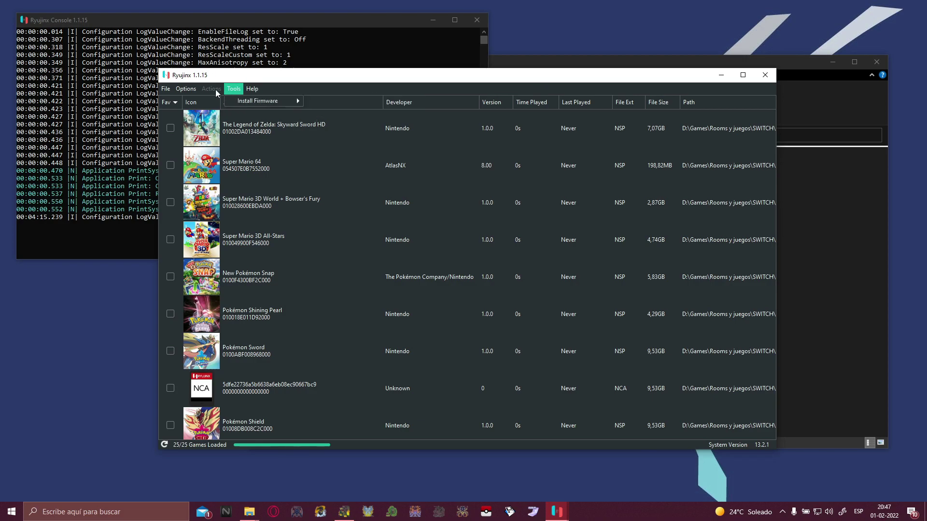
pyautogui.click(233, 88)
pyautogui.click(186, 89)
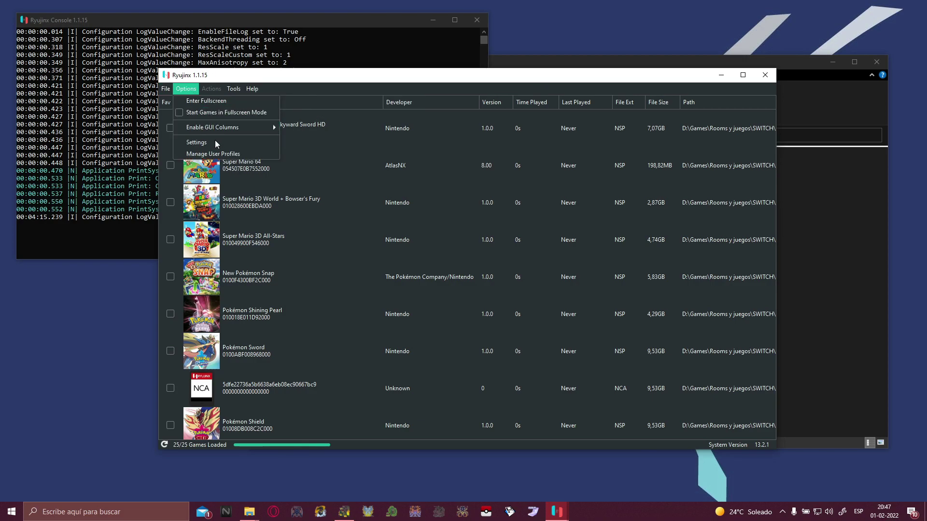
pyautogui.moveTo(252, 89)
pyautogui.click(394, 91)
# Open the NVIDIA Control Panel and select the Ryujinx Nvidia Profile (Ryujinx) in the program-specific 3D settings
pyautogui.moveTo(583, 79)
pyautogui.mouseDown()
pyautogui.moveTo(487, 95)
pyautogui.moveTo(568, 72)
pyautogui.mouseUp()
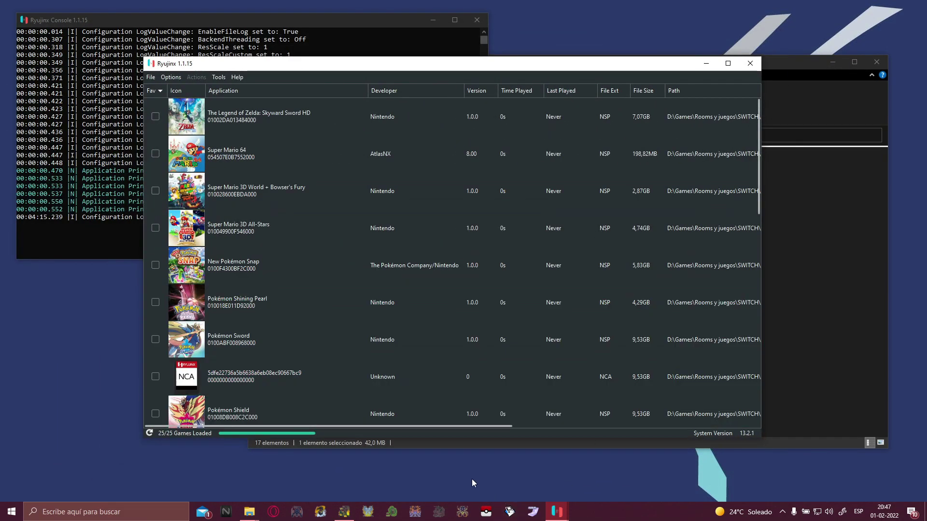
pyautogui.rightClick(464, 477)
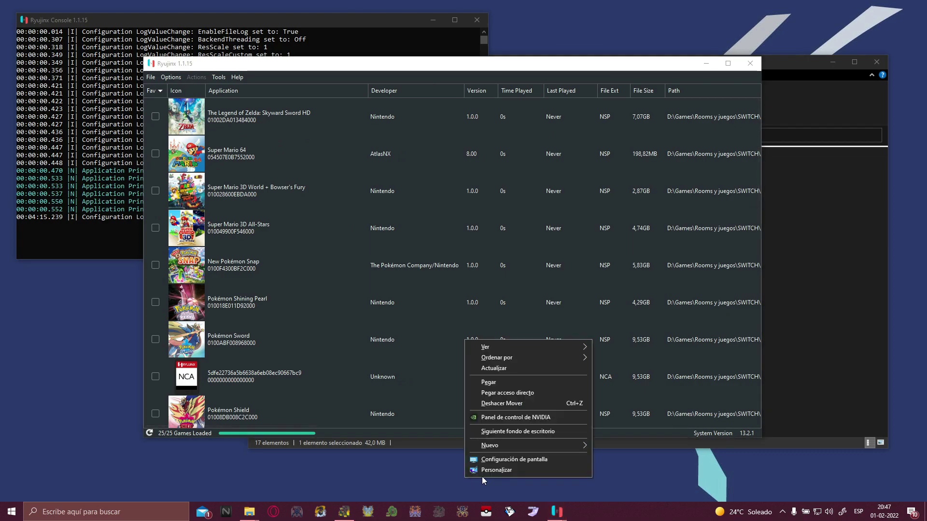
pyautogui.click(522, 418)
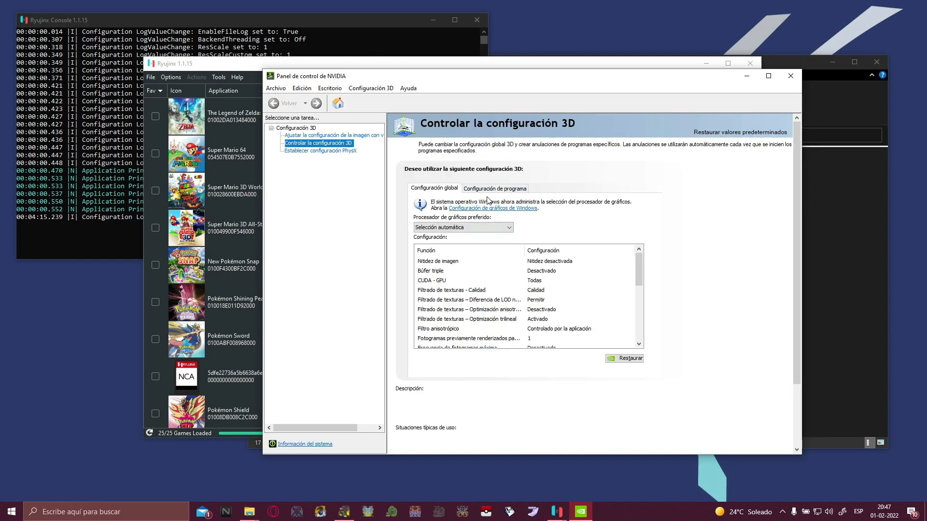
pyautogui.click(486, 189)
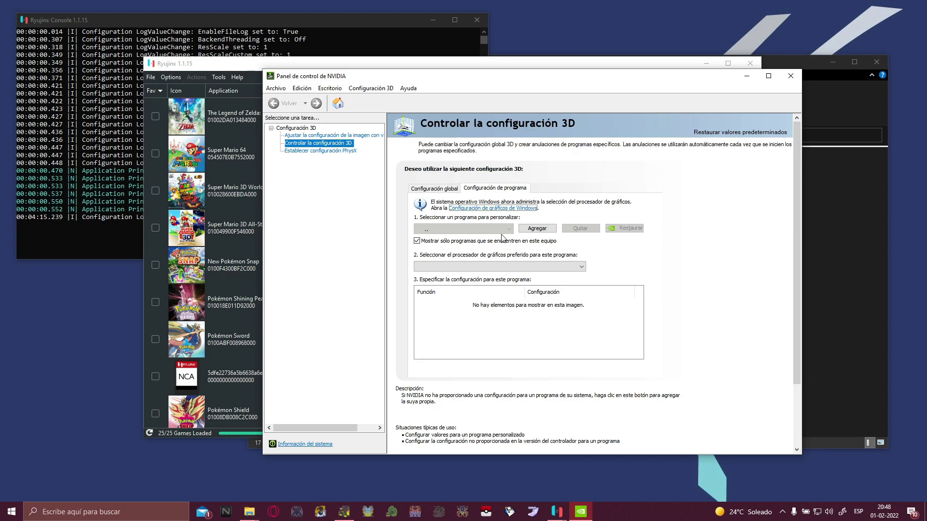
pyautogui.click(499, 231)
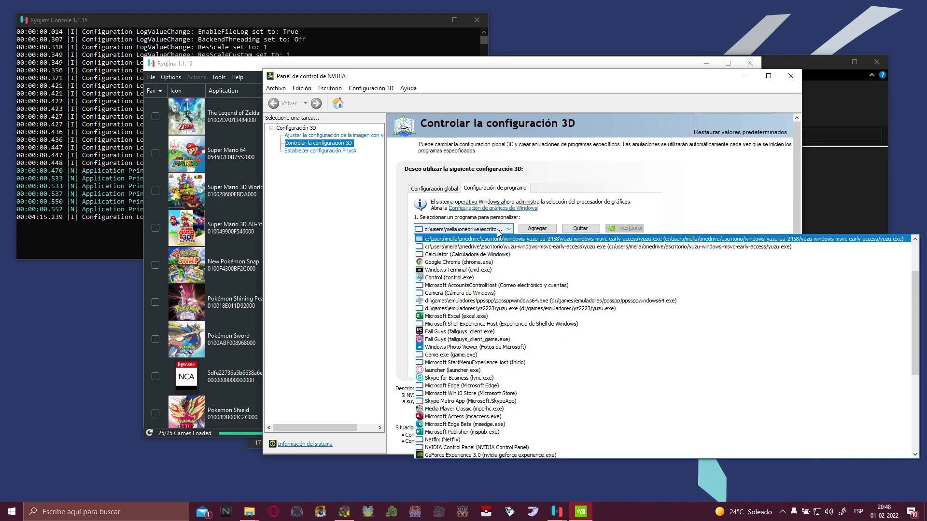
pyautogui.scroll(5, 477, 289)
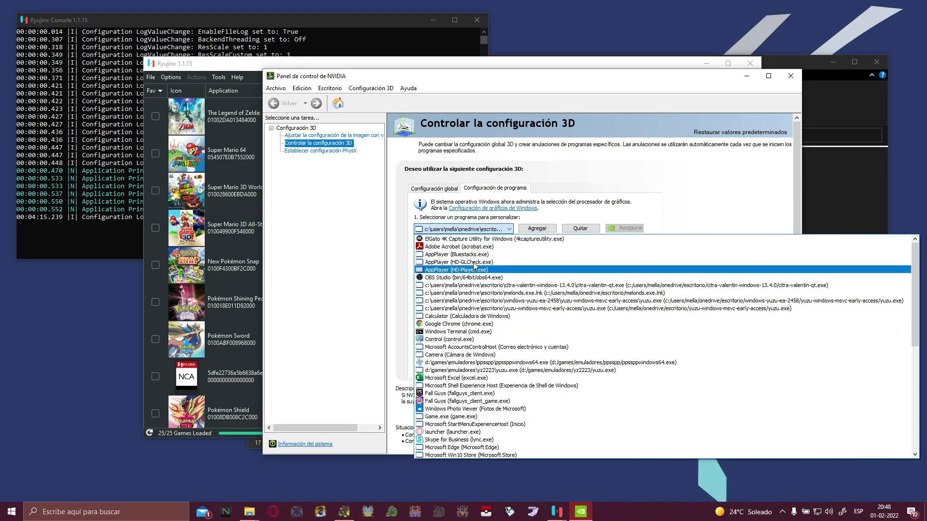
pyautogui.scroll(-15, 472, 427)
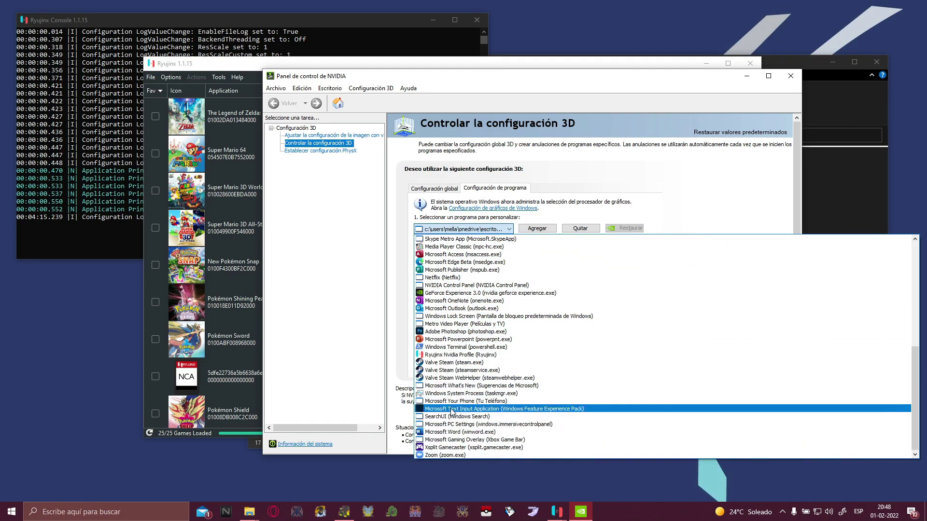
pyautogui.click(454, 355)
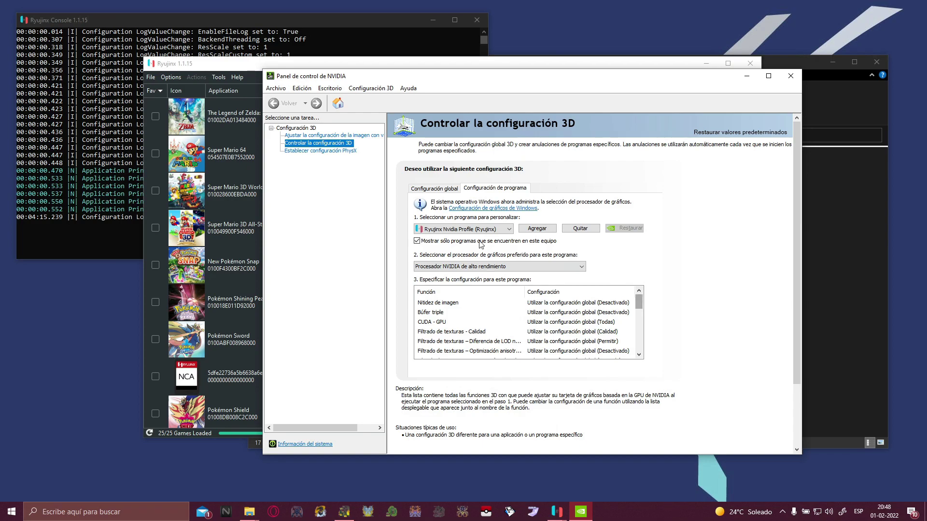
# Set the Ryujinx profile's power management mode to Preferir rendimiento máximo, apply it, and close the NVIDIA Control Panel
pyautogui.click(458, 265)
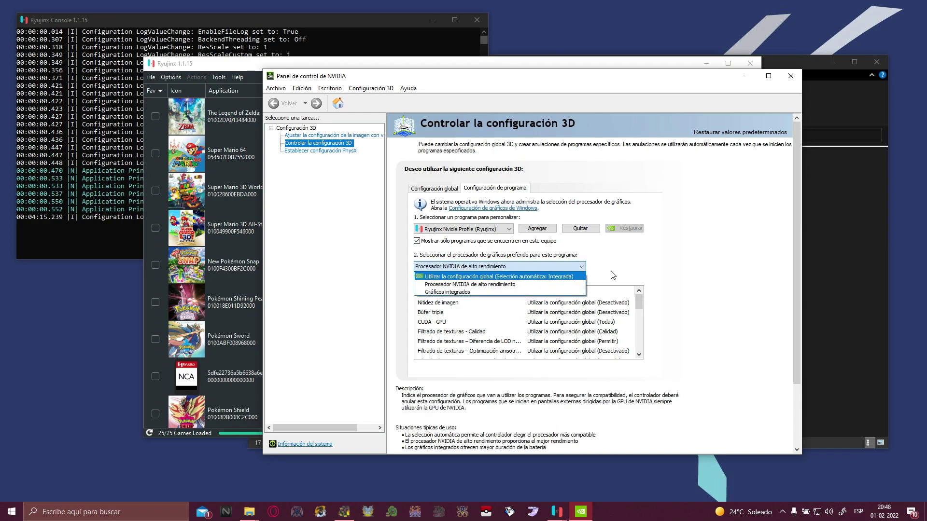
pyautogui.click(640, 268)
pyautogui.moveTo(641, 297); pyautogui.dragTo(639, 338)
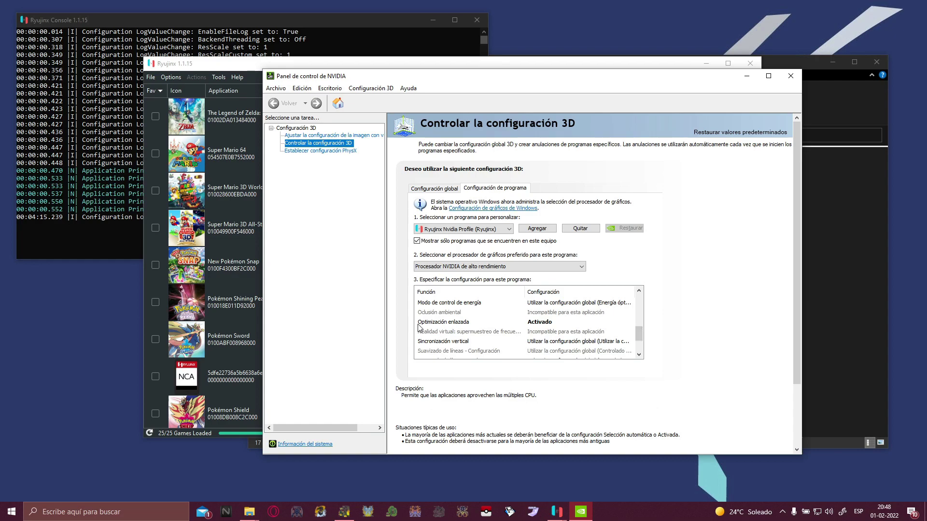
pyautogui.click(633, 331)
pyautogui.moveTo(636, 329)
pyautogui.mouseDown()
pyautogui.moveTo(639, 303)
pyautogui.moveTo(637, 345)
pyautogui.moveTo(635, 328)
pyautogui.mouseUp()
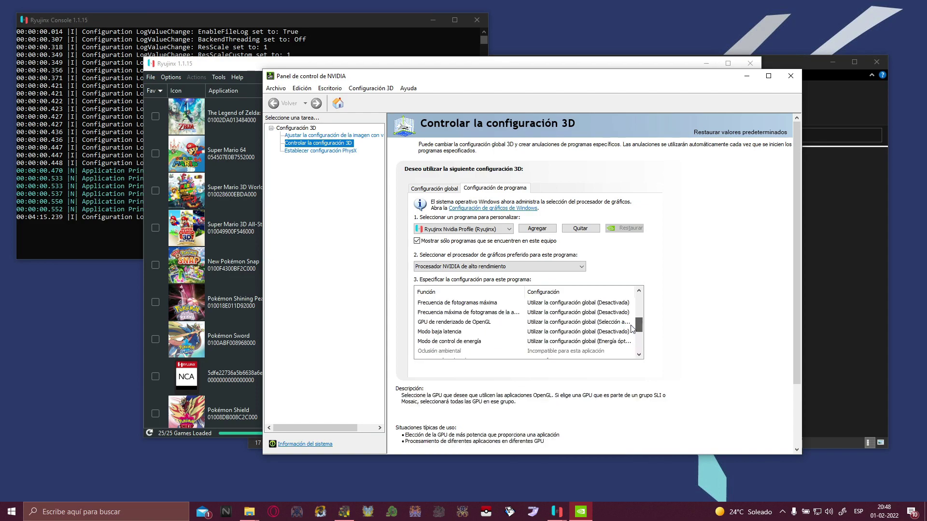
pyautogui.click(457, 343)
pyautogui.click(571, 342)
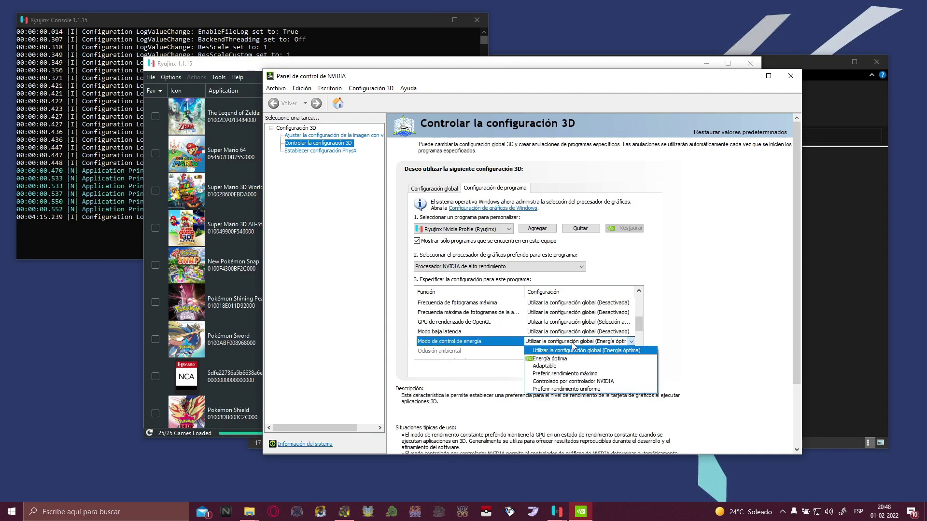
pyautogui.click(569, 375)
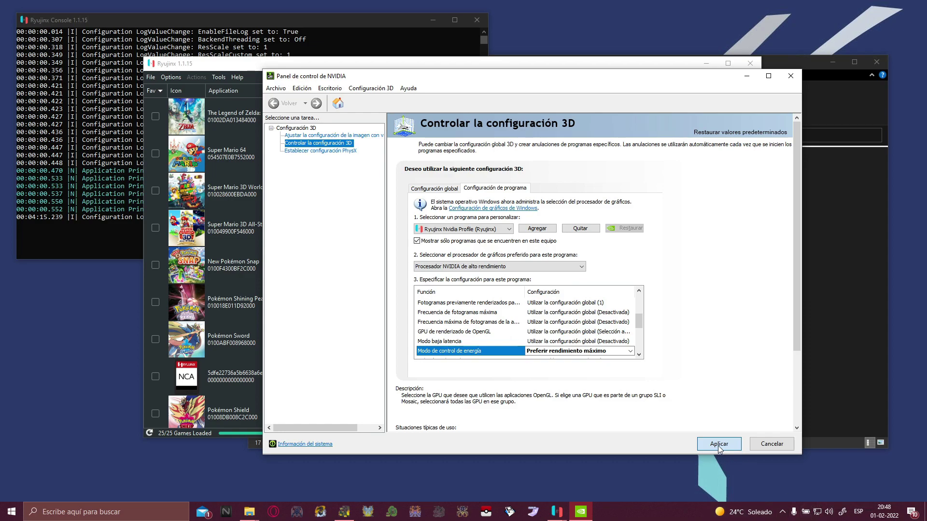
pyautogui.click(790, 77)
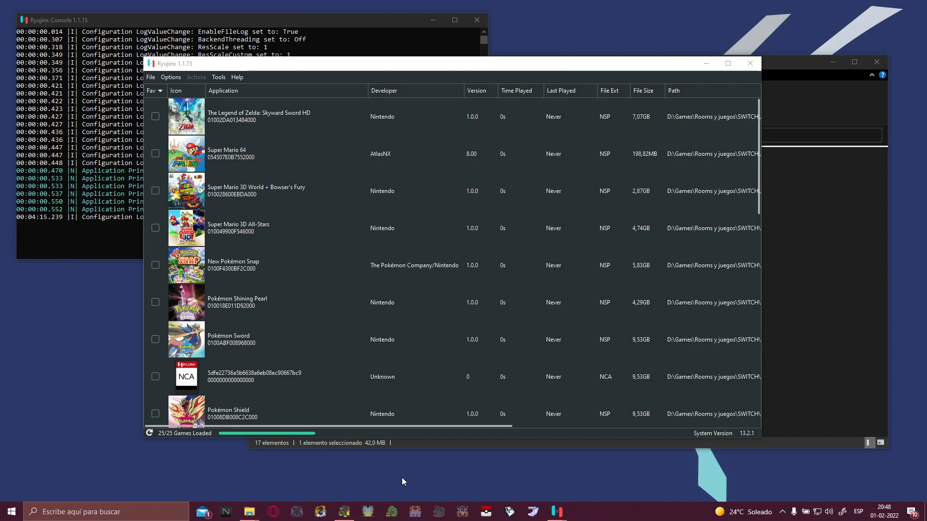
# Open Task Manager and locate Ryujinx.exe in the detailed process list
pyautogui.rightClick(12, 511)
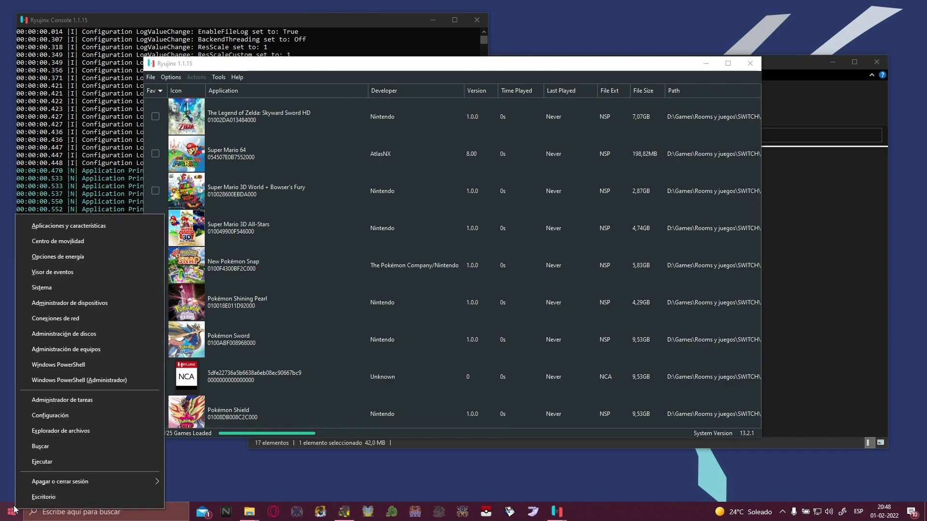
pyautogui.click(44, 405)
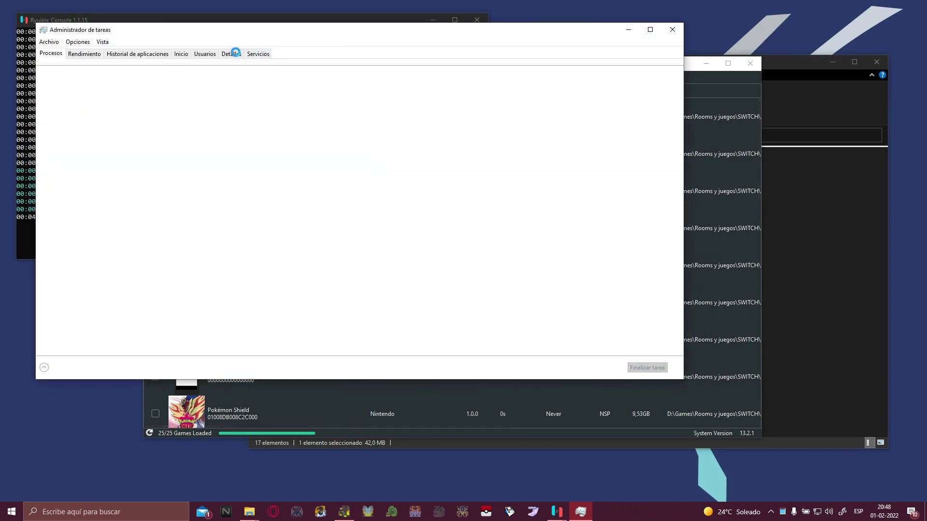
pyautogui.click(233, 53)
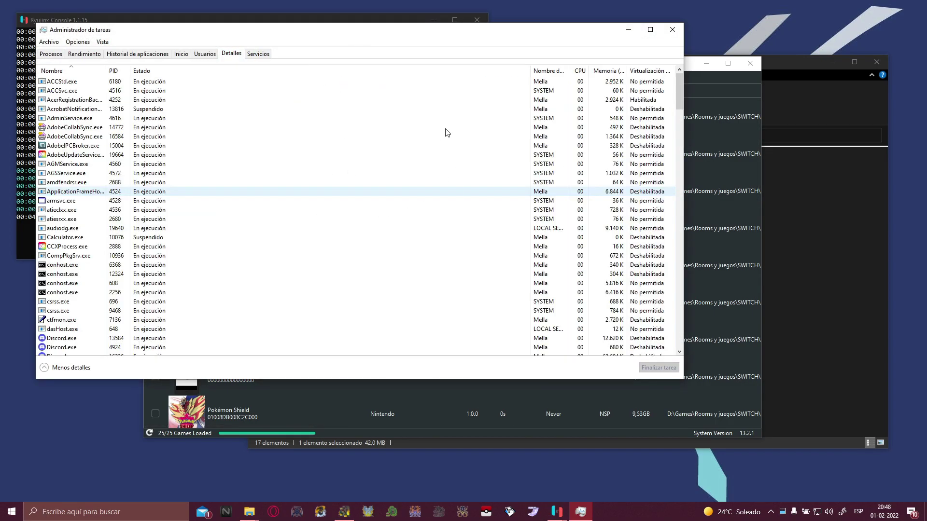
pyautogui.scroll(-8, 670, 208)
pyautogui.moveTo(679, 125); pyautogui.dragTo(678, 334)
pyautogui.scroll(20, 199, 285)
pyautogui.scroll(7, 75, 272)
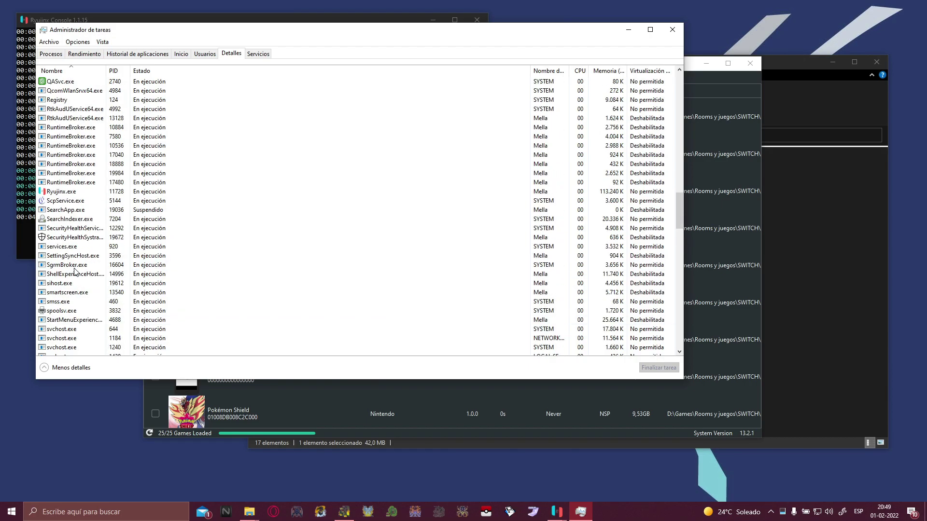
# Change the priority of the Ryujinx.exe process and close Task Manager
pyautogui.click(67, 193)
pyautogui.rightClick(67, 193)
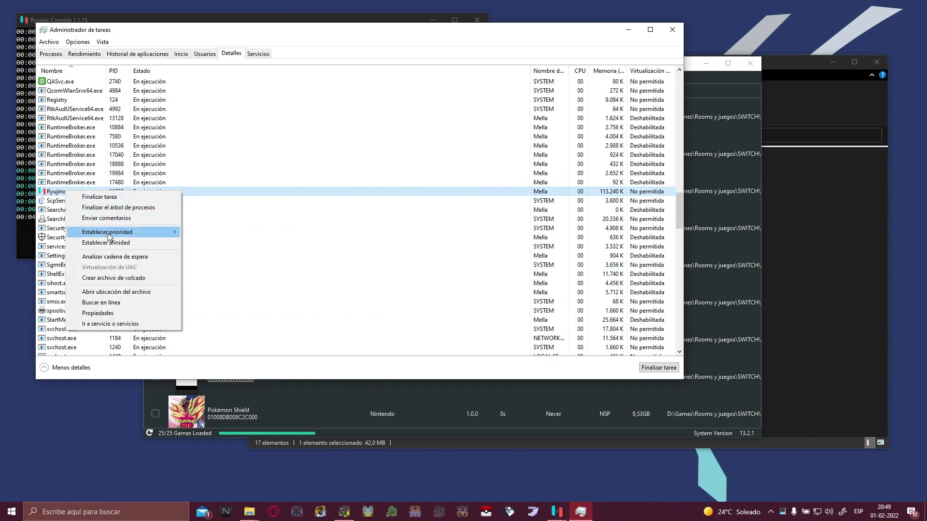
pyautogui.moveTo(111, 234)
pyautogui.click(227, 243)
pyautogui.click(463, 263)
pyautogui.click(672, 29)
# Minimize the publish folder window and maximize the Ryujinx window
pyautogui.click(815, 106)
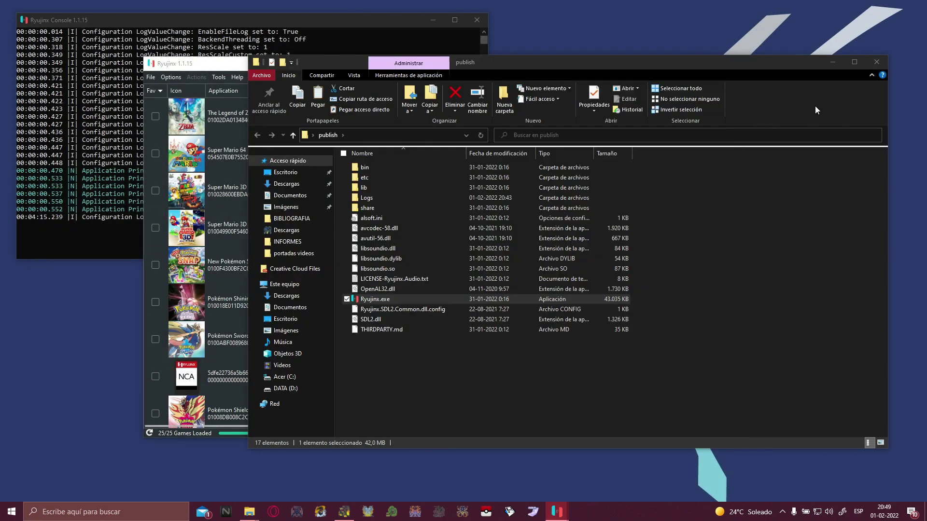
pyautogui.click(834, 62)
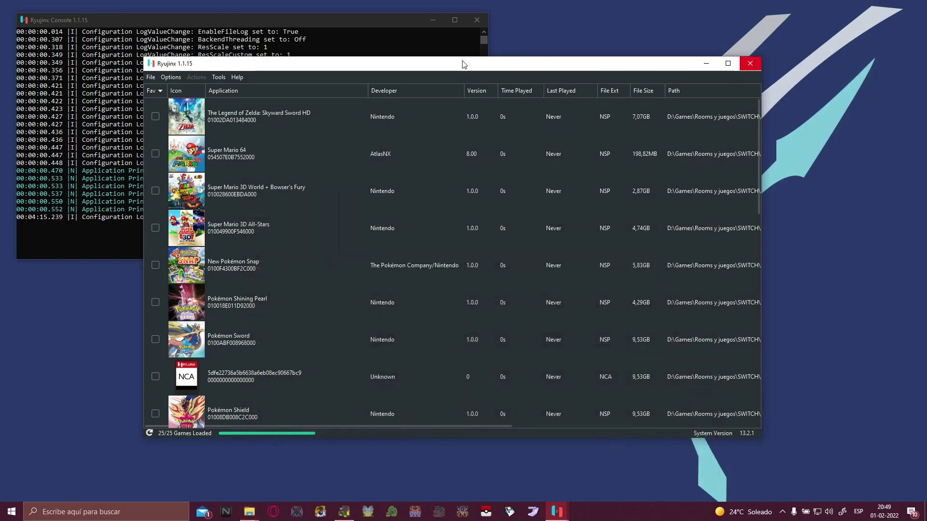
pyautogui.click(728, 63)
# Look through the loaded game library, checking the titles, versions, play times and file paths
pyautogui.scroll(-5, 196, 396)
pyautogui.scroll(-5, 196, 396)
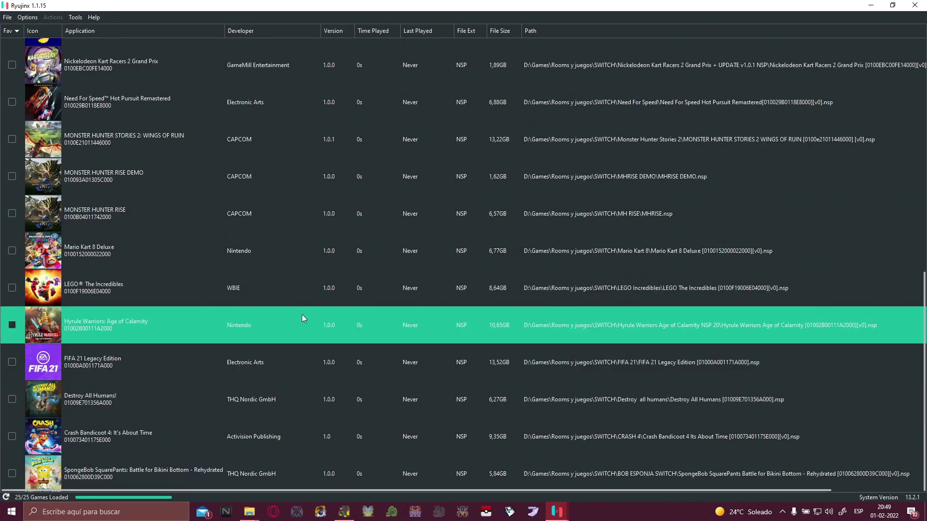
pyautogui.scroll(7, 248, 349)
pyautogui.scroll(4, 114, 390)
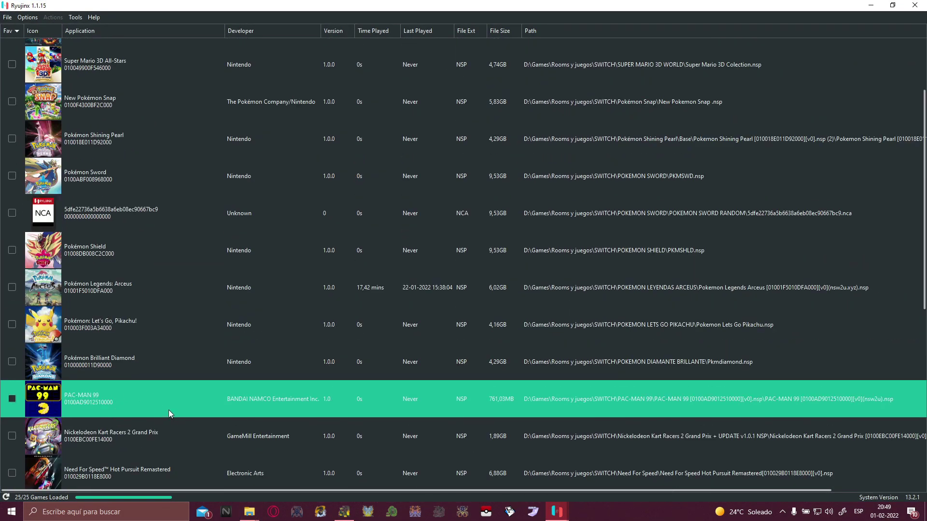
pyautogui.scroll(-4, 170, 410)
pyautogui.scroll(2, 169, 410)
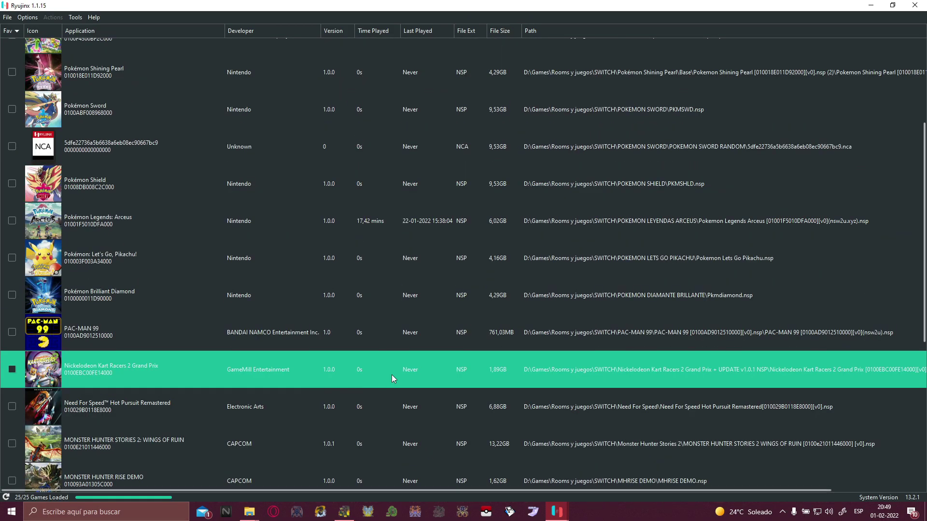
pyautogui.scroll(3, 118, 326)
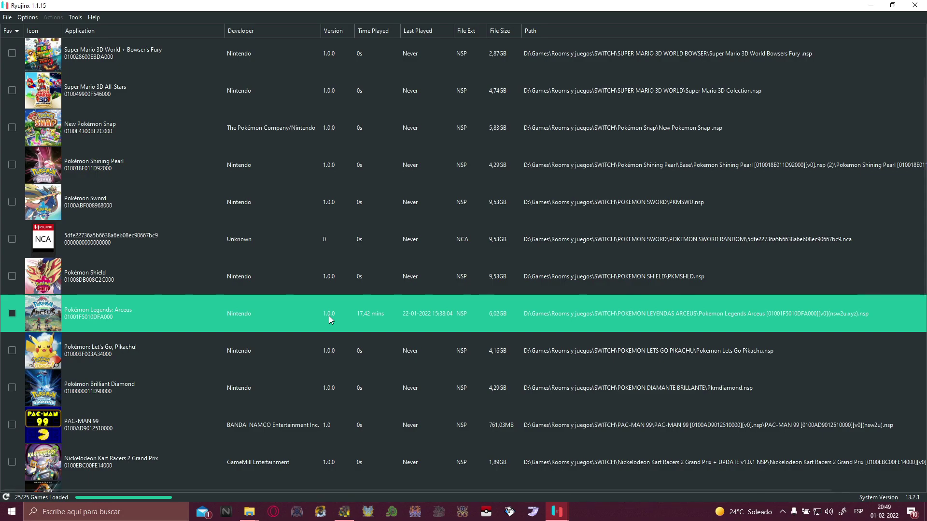
pyautogui.click(7, 17)
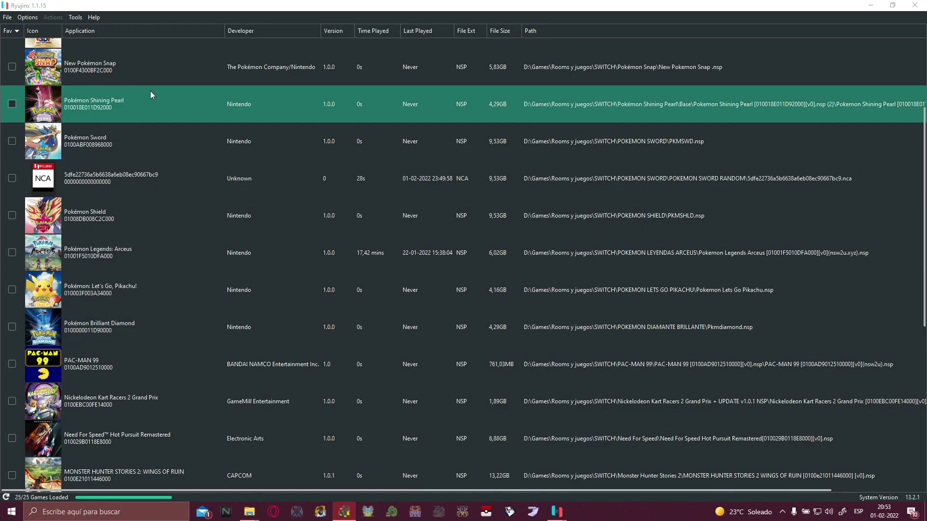
pyautogui.scroll(3, 258, 201)
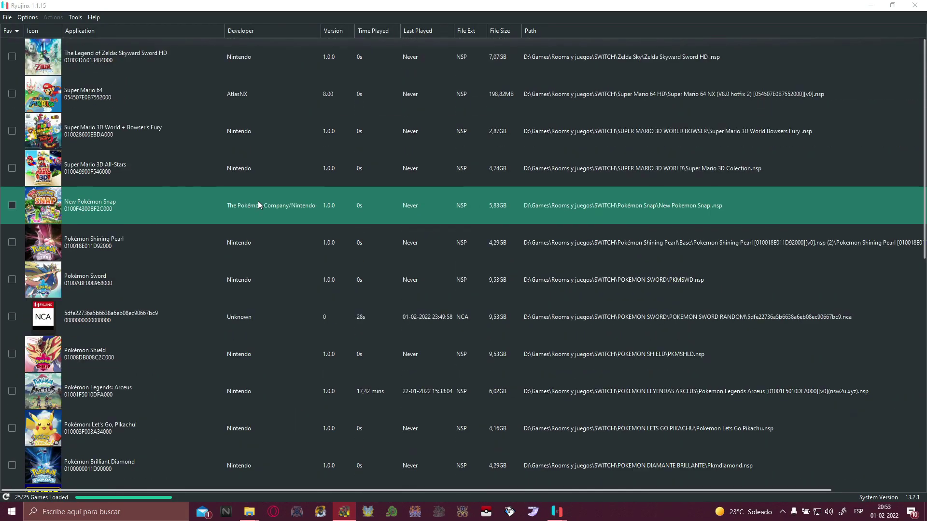
pyautogui.scroll(-5, 297, 227)
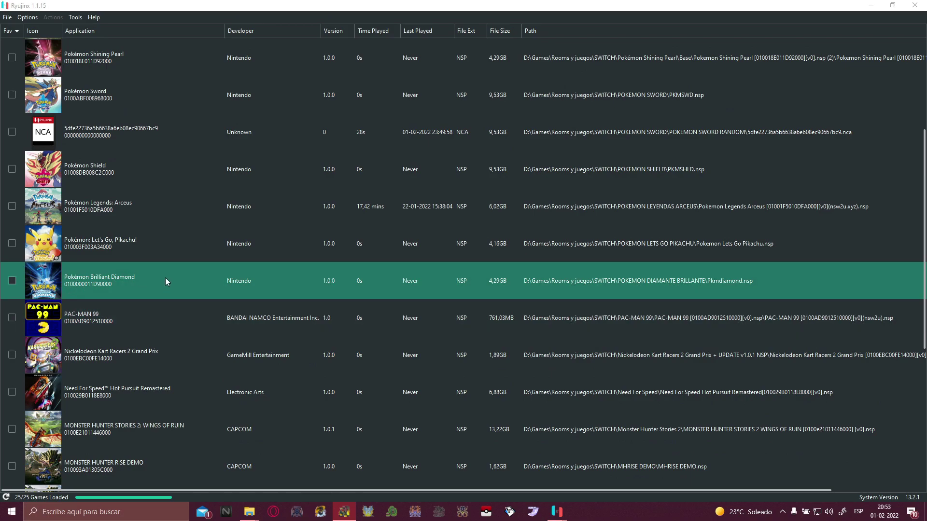
# Open the title updates for Pokémon Brilliant Diamond and add the update file pokemonbd-update1.1.3.nsp
pyautogui.rightClick(165, 276)
pyautogui.click(155, 273)
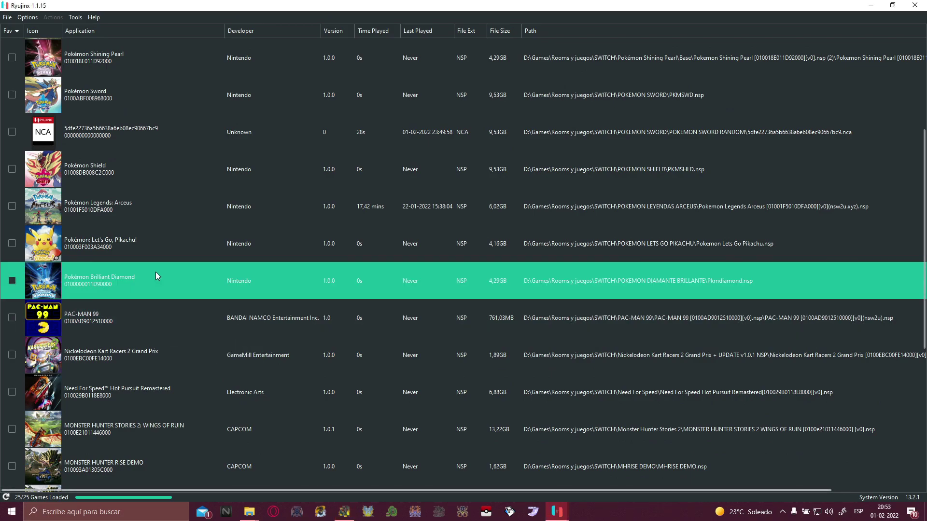
pyautogui.rightClick(156, 271)
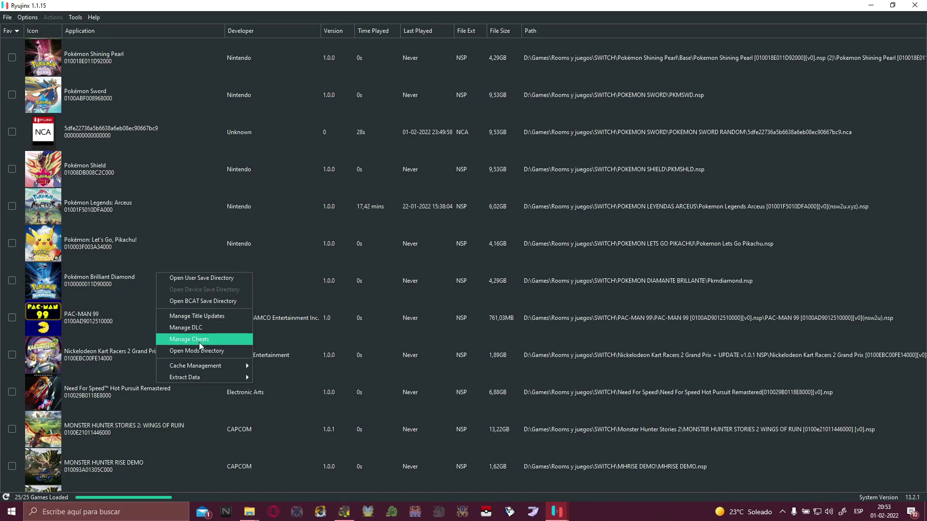
pyautogui.click(190, 316)
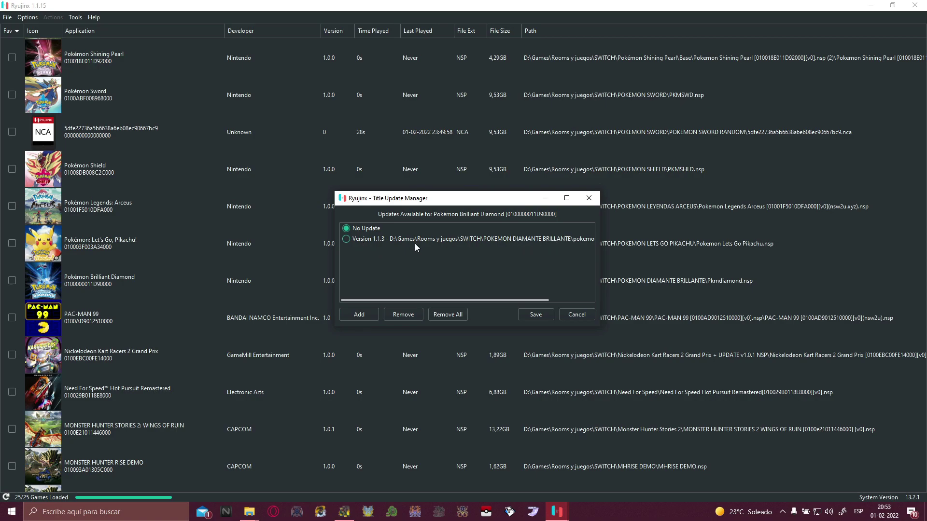
pyautogui.click(359, 314)
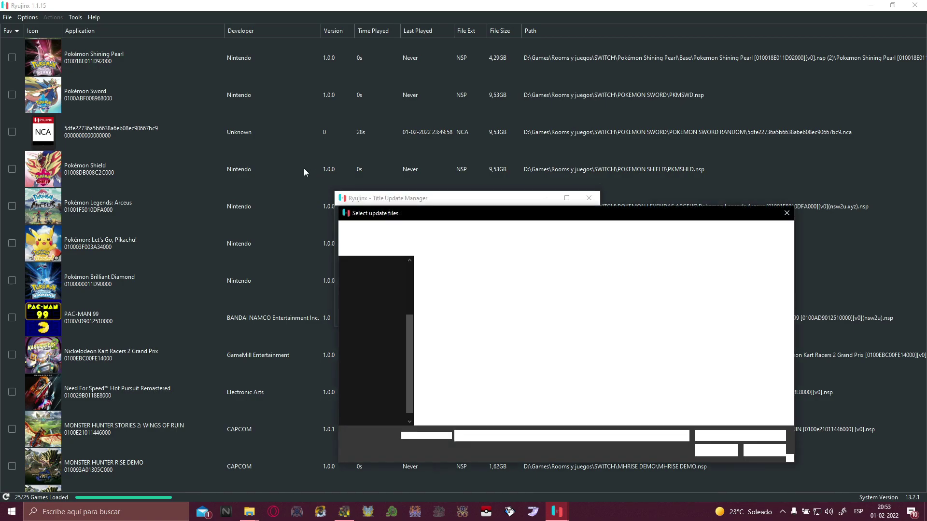
pyautogui.click(471, 287)
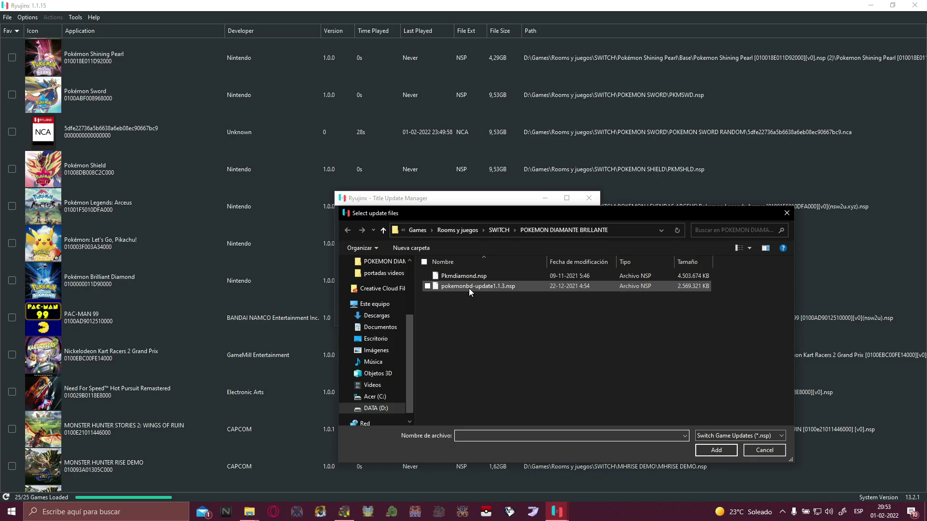
pyautogui.click(717, 451)
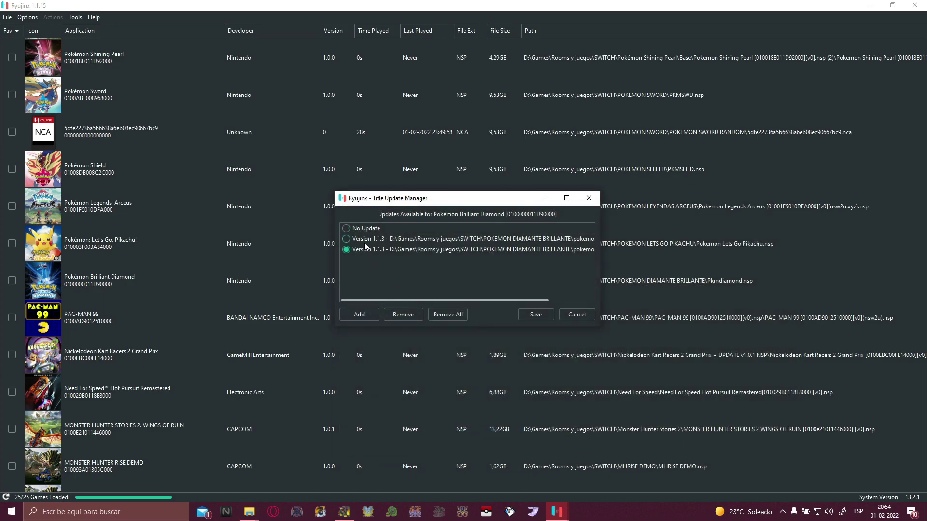
# Remove the duplicate update entry, select the remaining Version 1.1.3 update and save
pyautogui.click(397, 314)
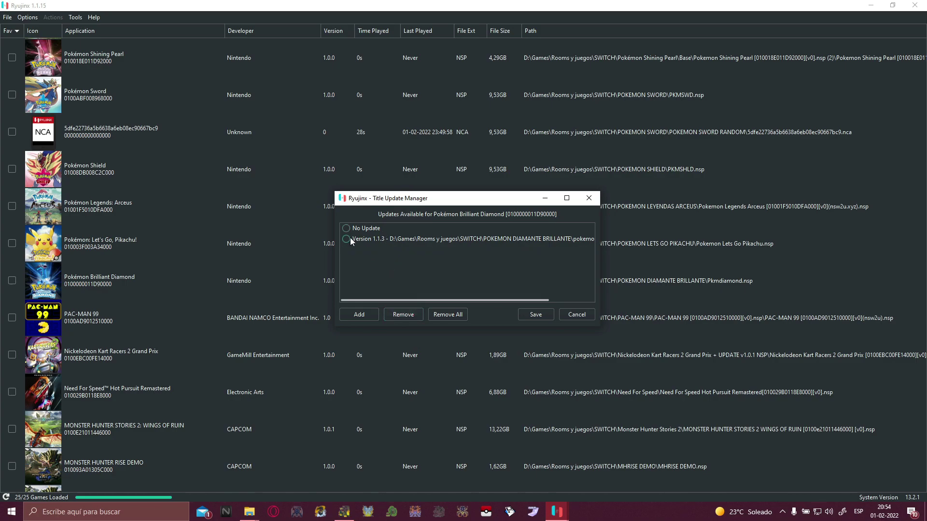
pyautogui.click(536, 315)
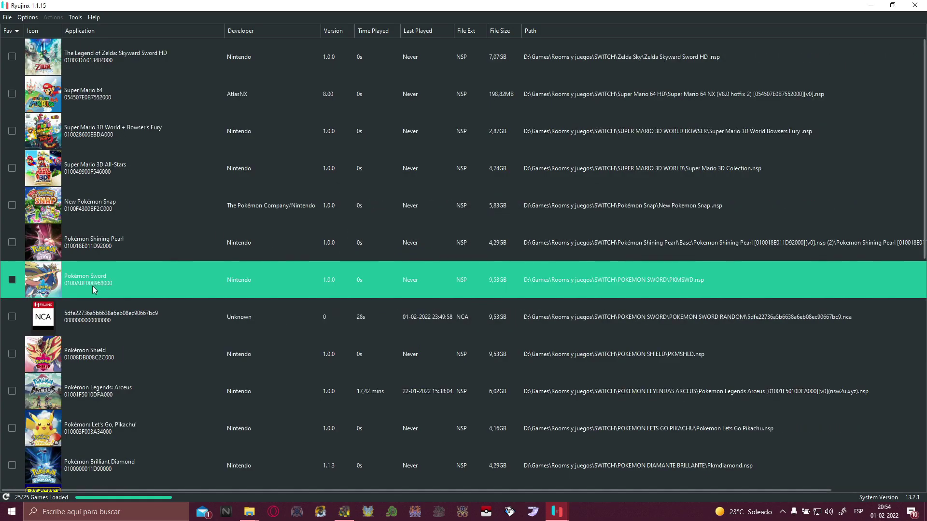
# Set Pokémon Brilliant Diamond's title update back to No Update, save, and check its version in the game list
pyautogui.scroll(-5, 54, 350)
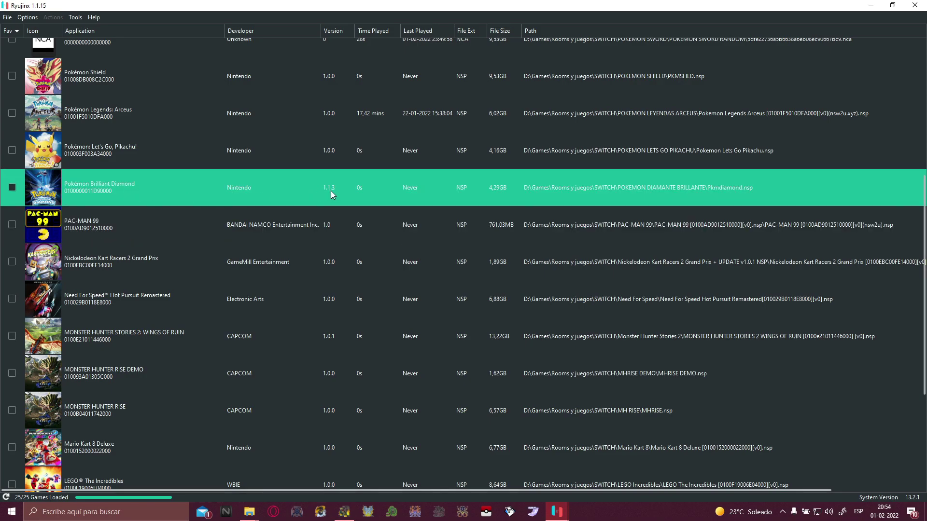
pyautogui.rightClick(180, 187)
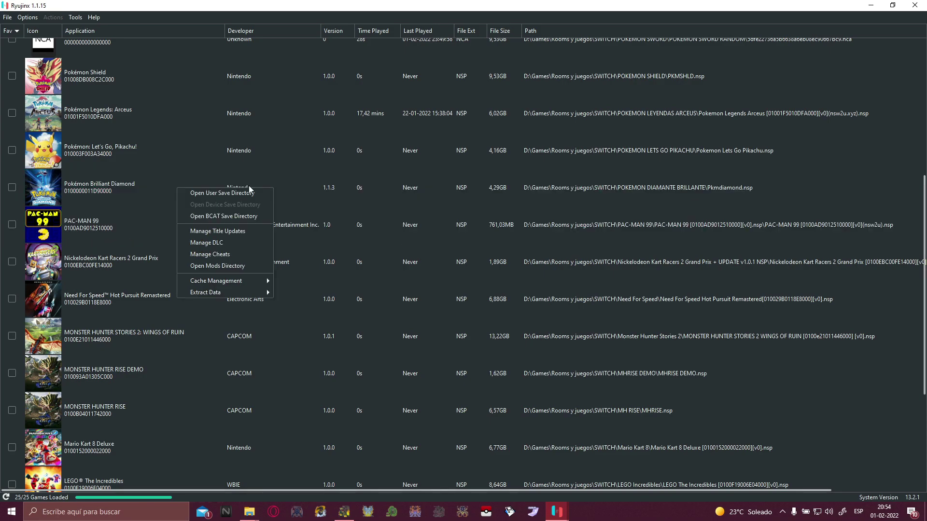
pyautogui.click(217, 230)
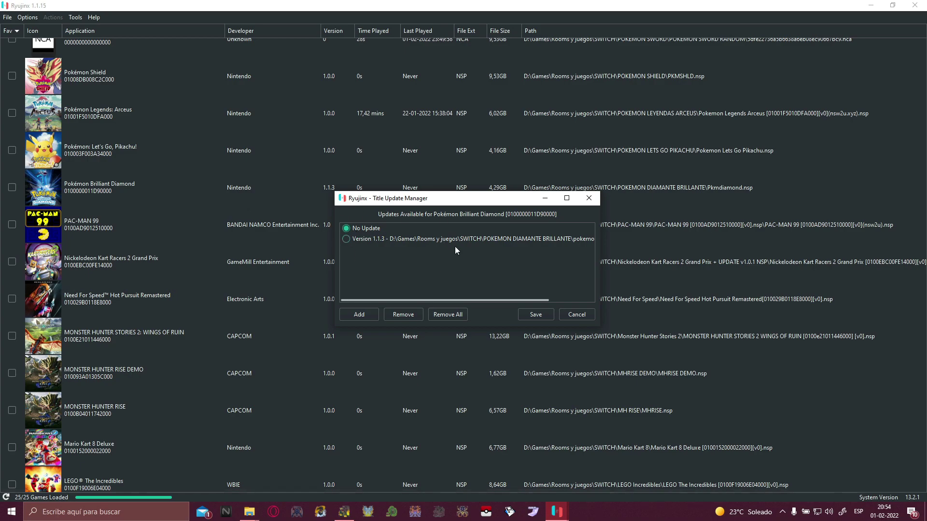
pyautogui.click(536, 314)
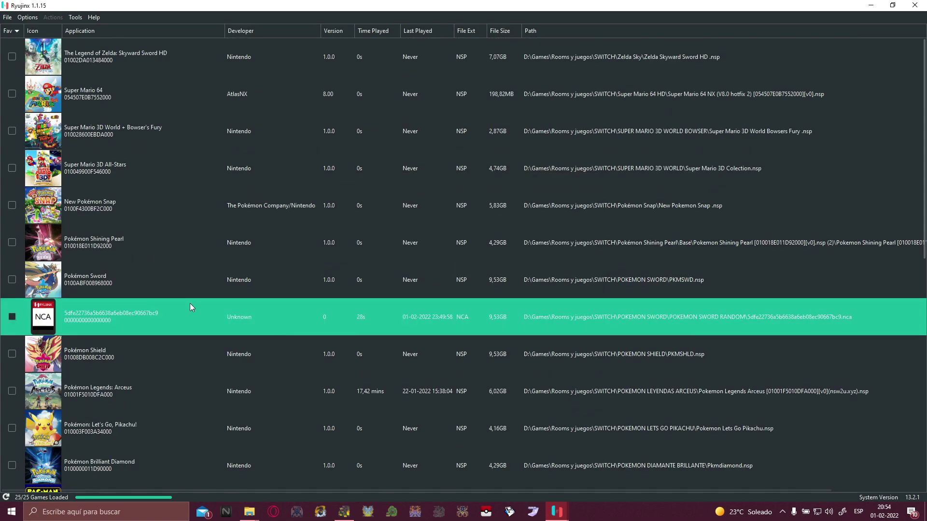
pyautogui.scroll(-5, 111, 338)
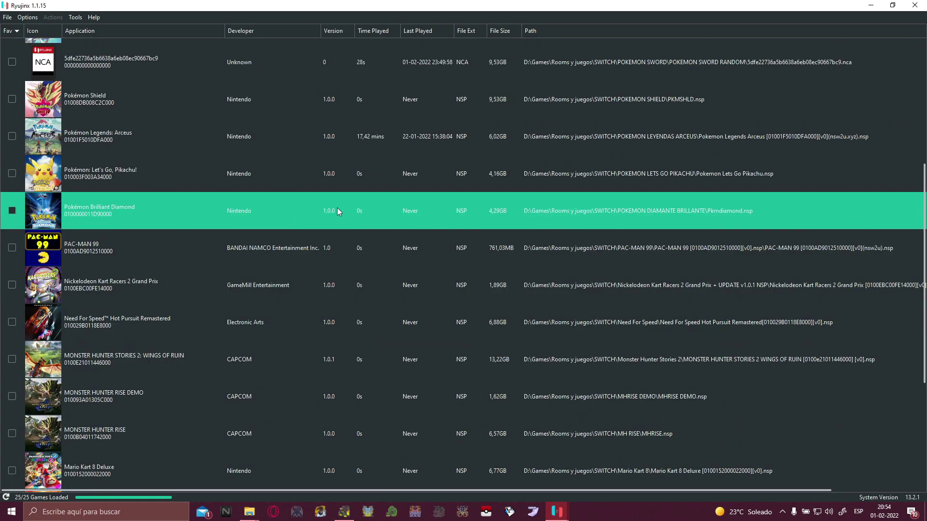
pyautogui.scroll(5, 159, 265)
pyautogui.scroll(-3, 132, 337)
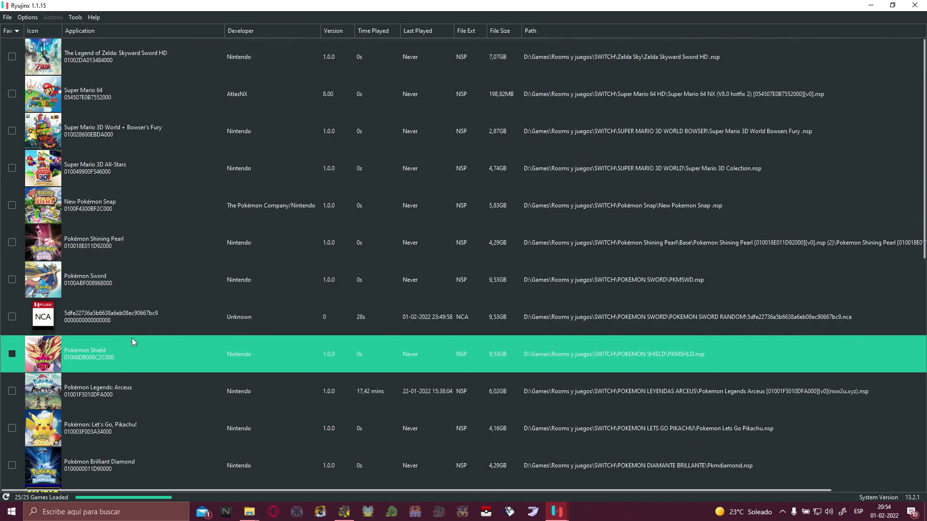